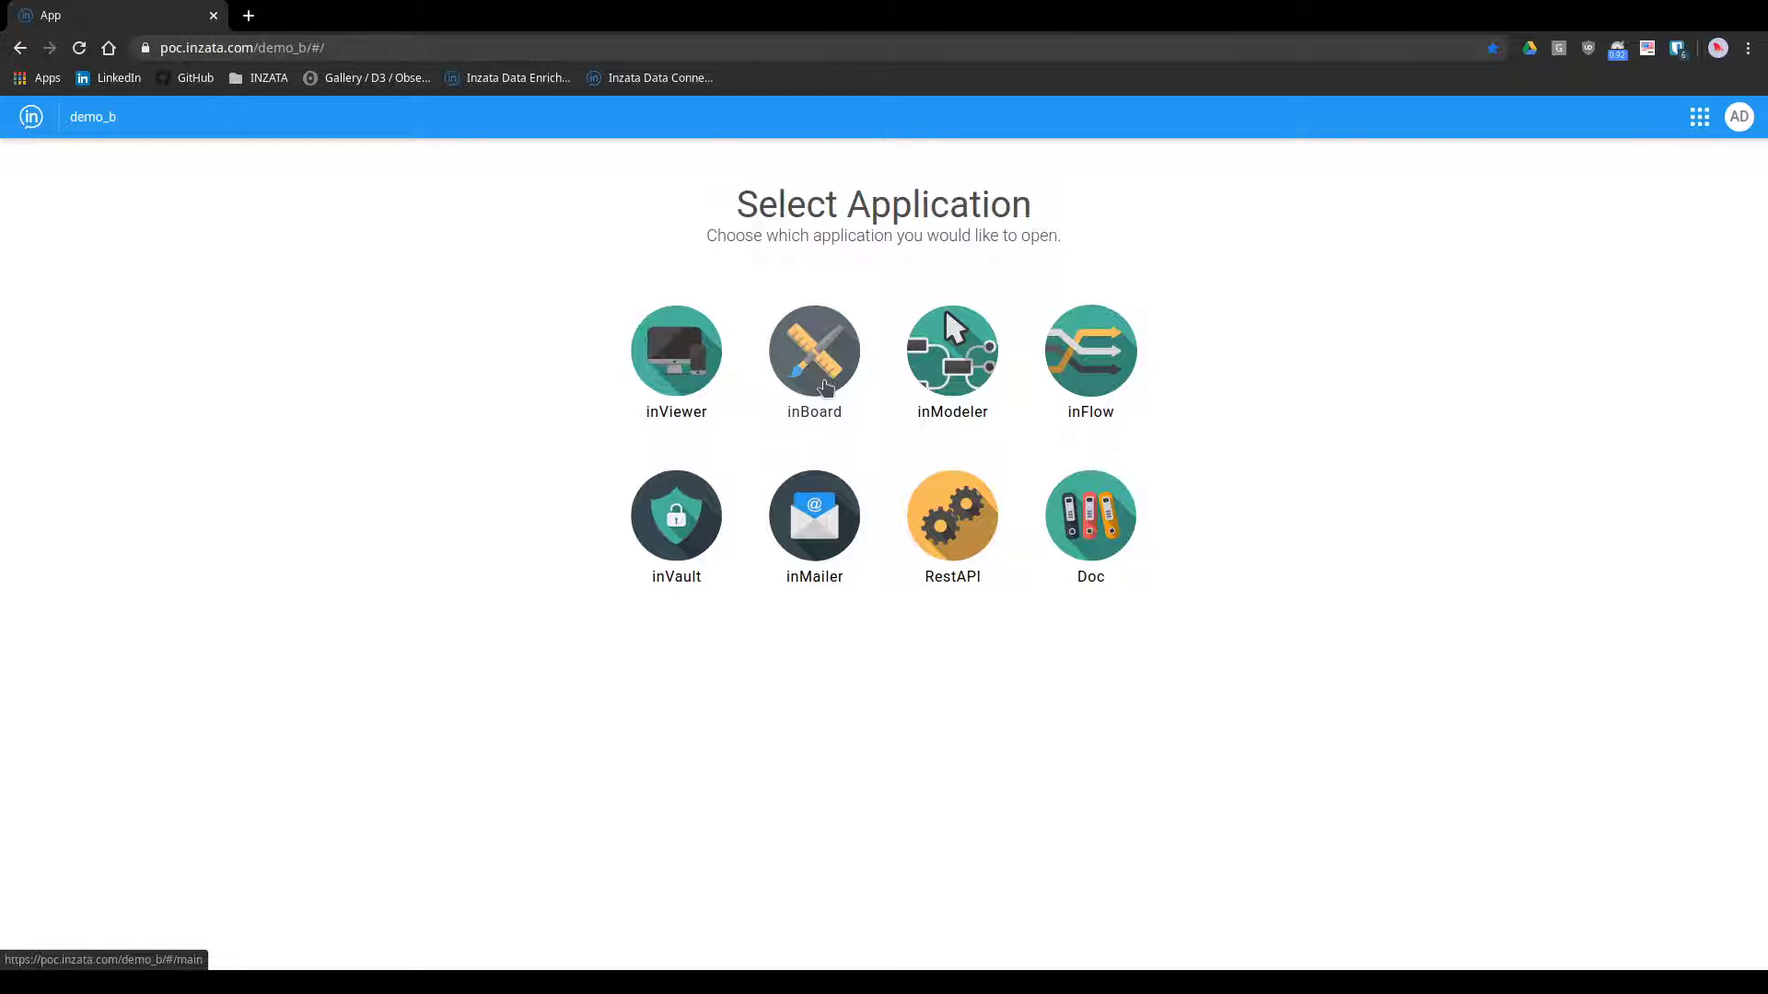
Open inBoard, put the training video dashboard into edit mode, and select its transaction totals by state table
{"action": "left_click", "coordinate": [823, 331]}
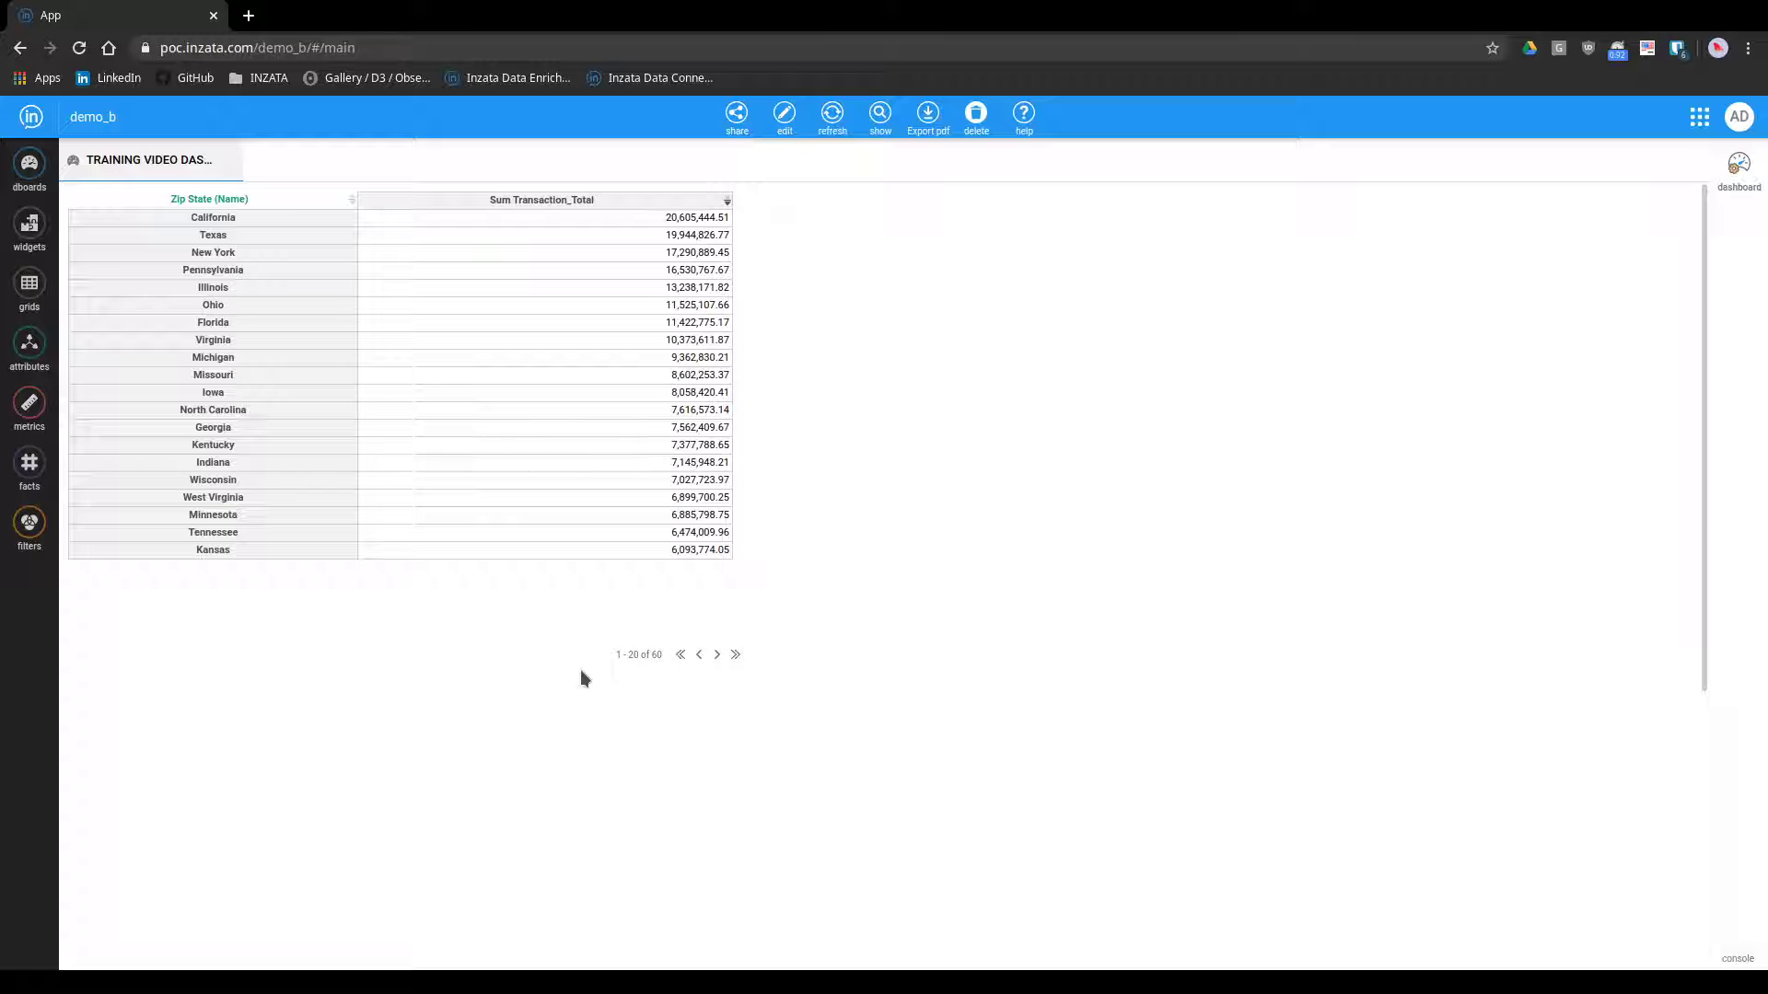
{"action": "left_click", "coordinate": [795, 127]}
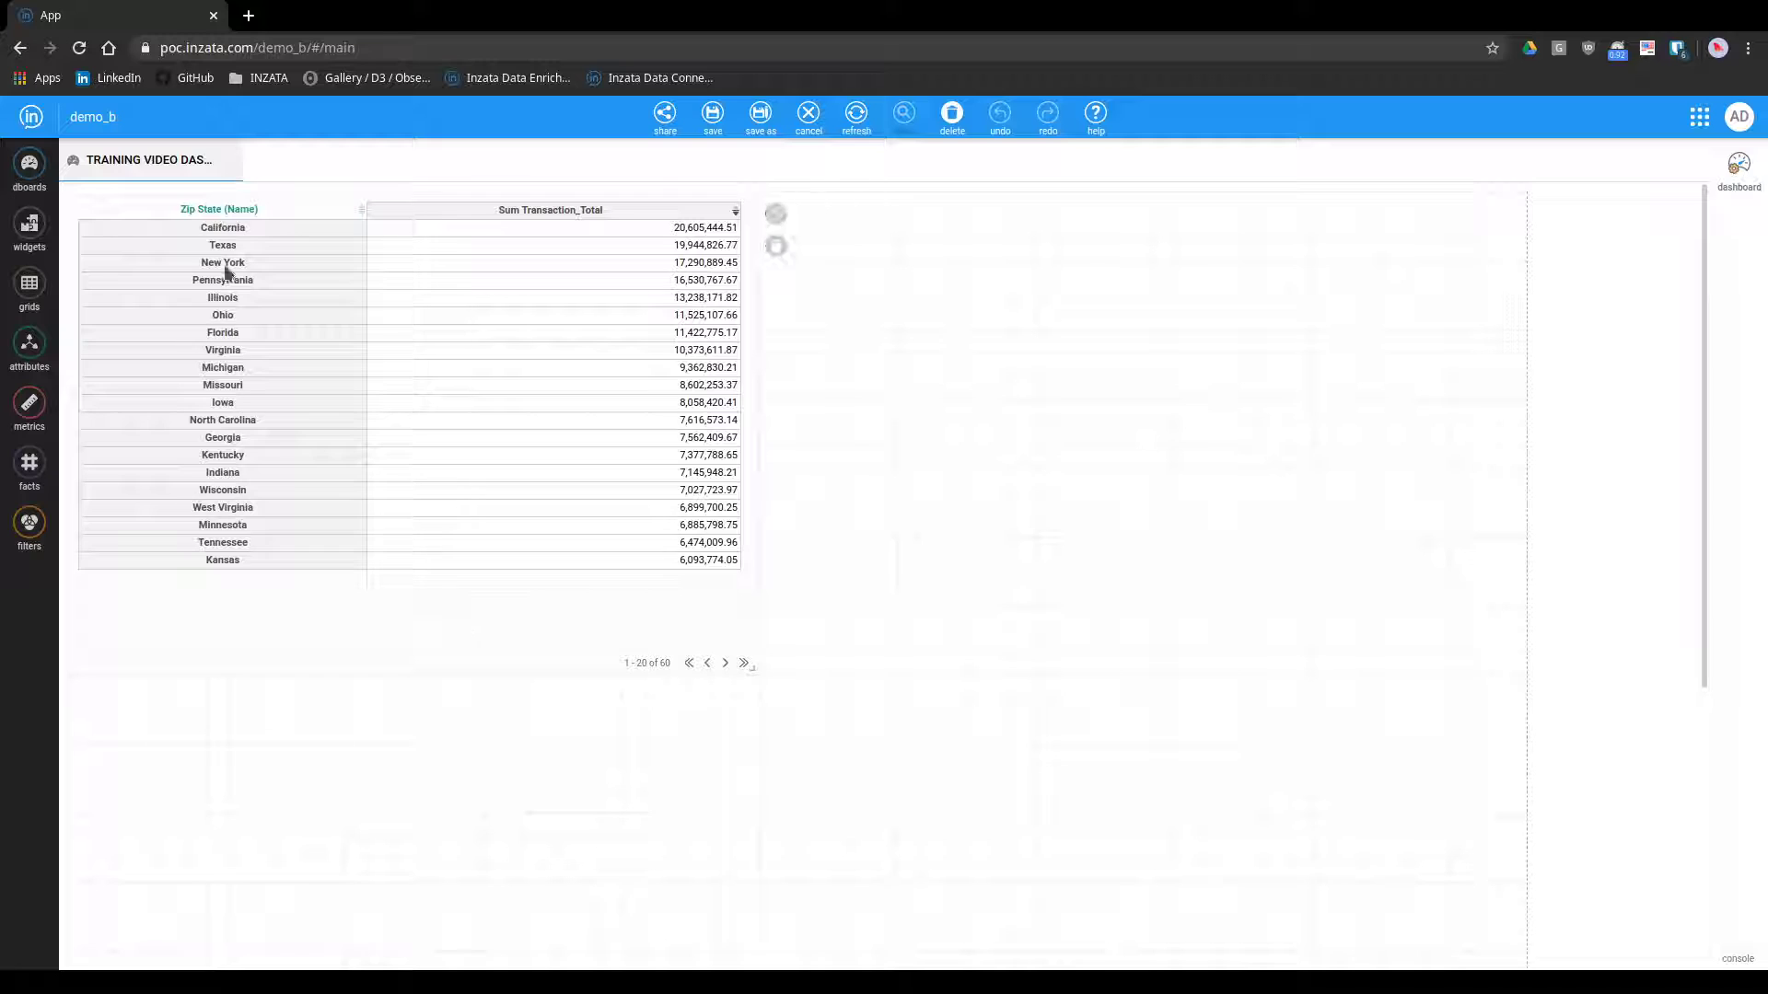
{"action": "left_click", "coordinate": [571, 594]}
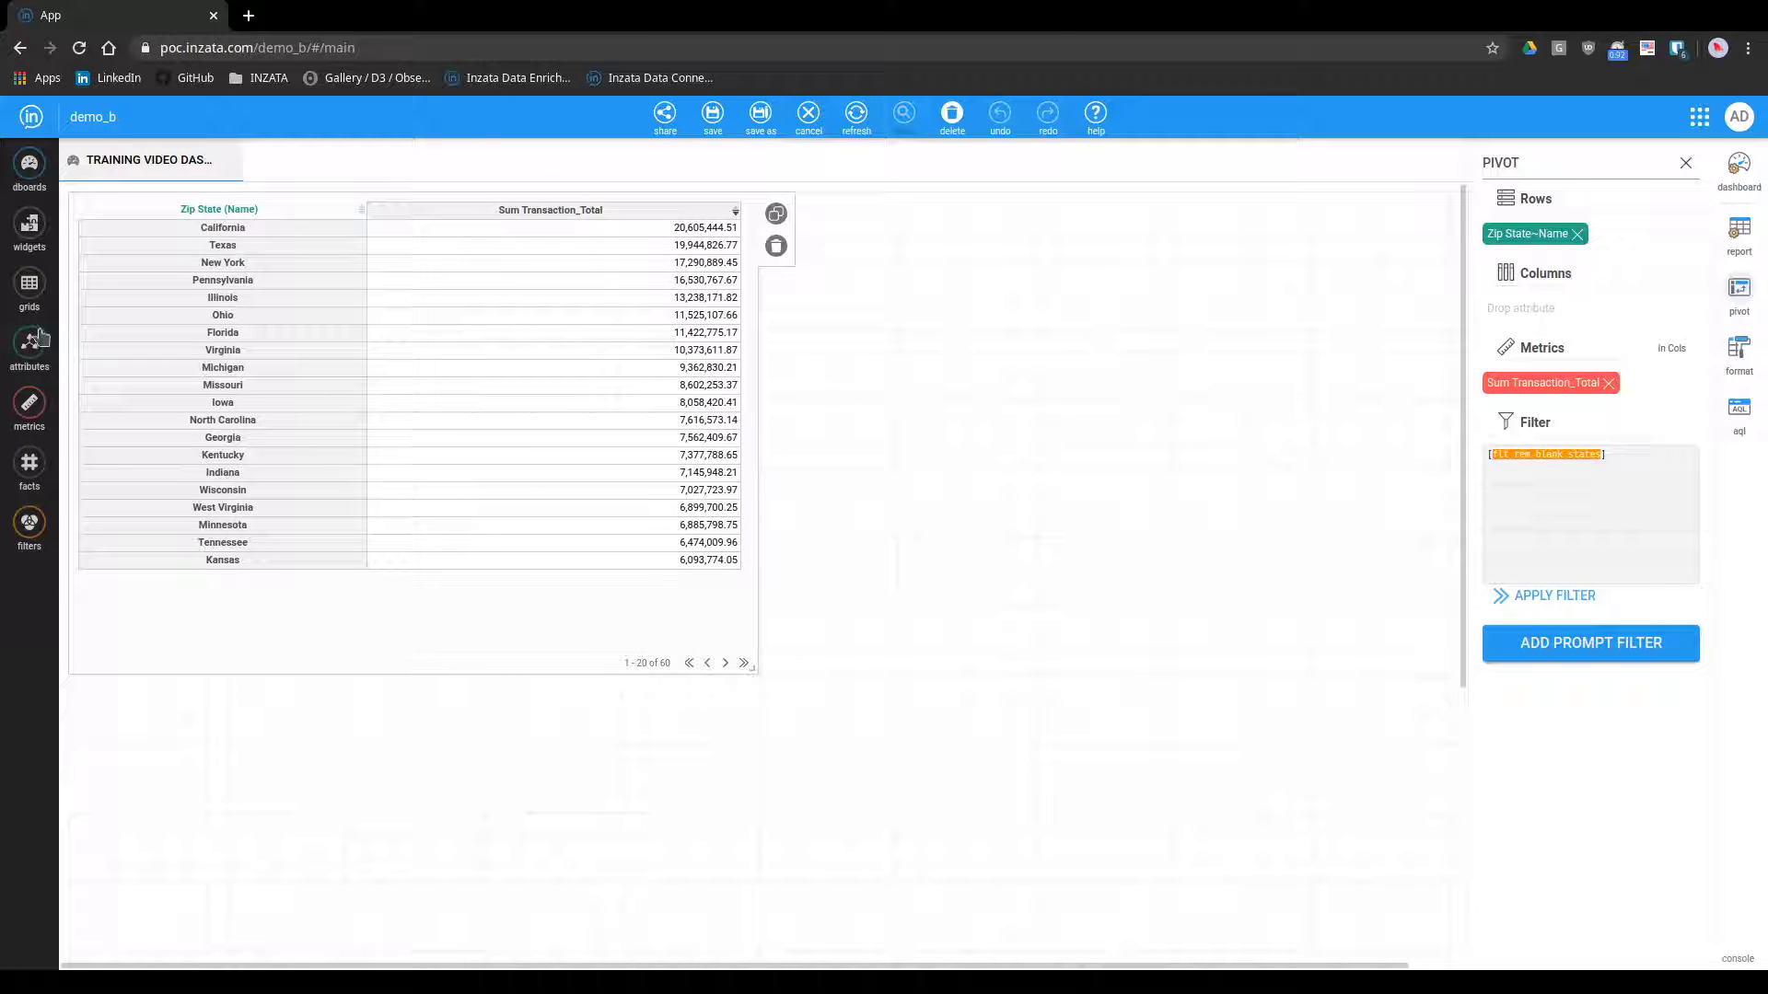
Add a Control widget to the dashboard above the transaction totals table and select it
{"action": "left_click", "coordinate": [29, 223]}
{"action": "left_click_drag", "start_coordinate": [144, 254], "coordinate": [373, 267]}
{"action": "left_click_drag", "start_coordinate": [600, 278], "coordinate": [954, 313]}
{"action": "left_click", "coordinate": [933, 311]}
Label the new control "Selected State to Benchmark"
{"action": "left_click", "coordinate": [1531, 318]}
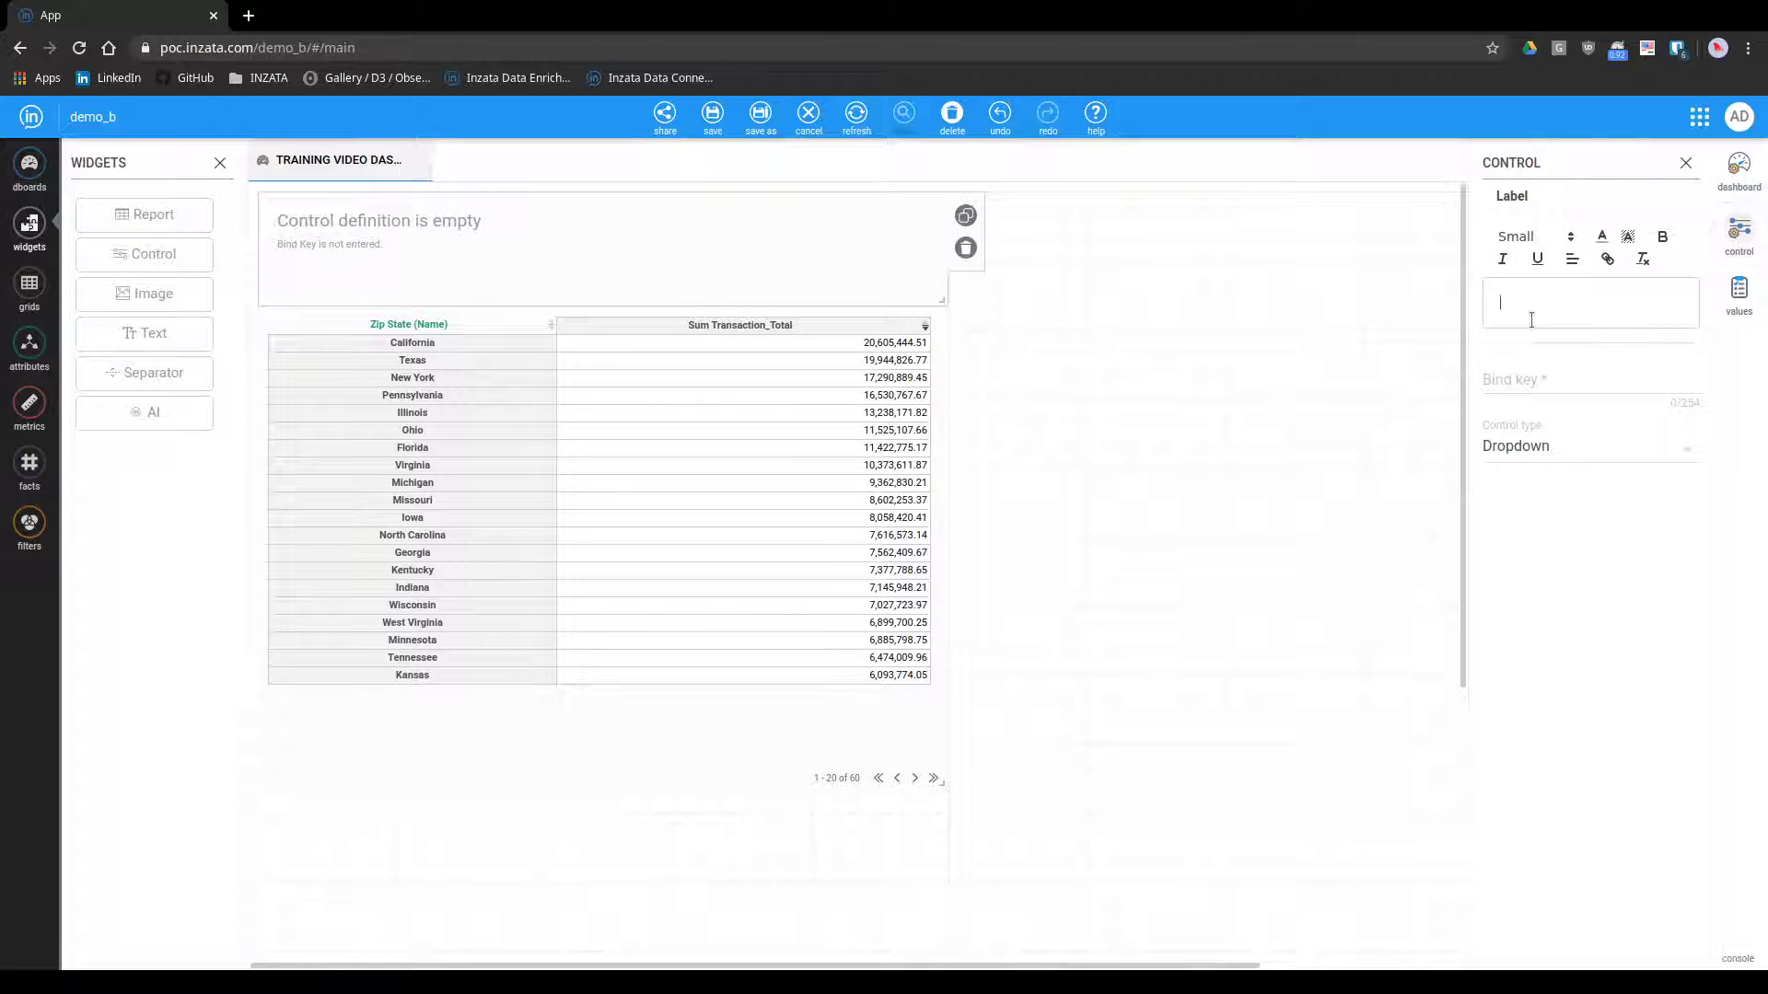
{"action": "type", "text": "Selected "}
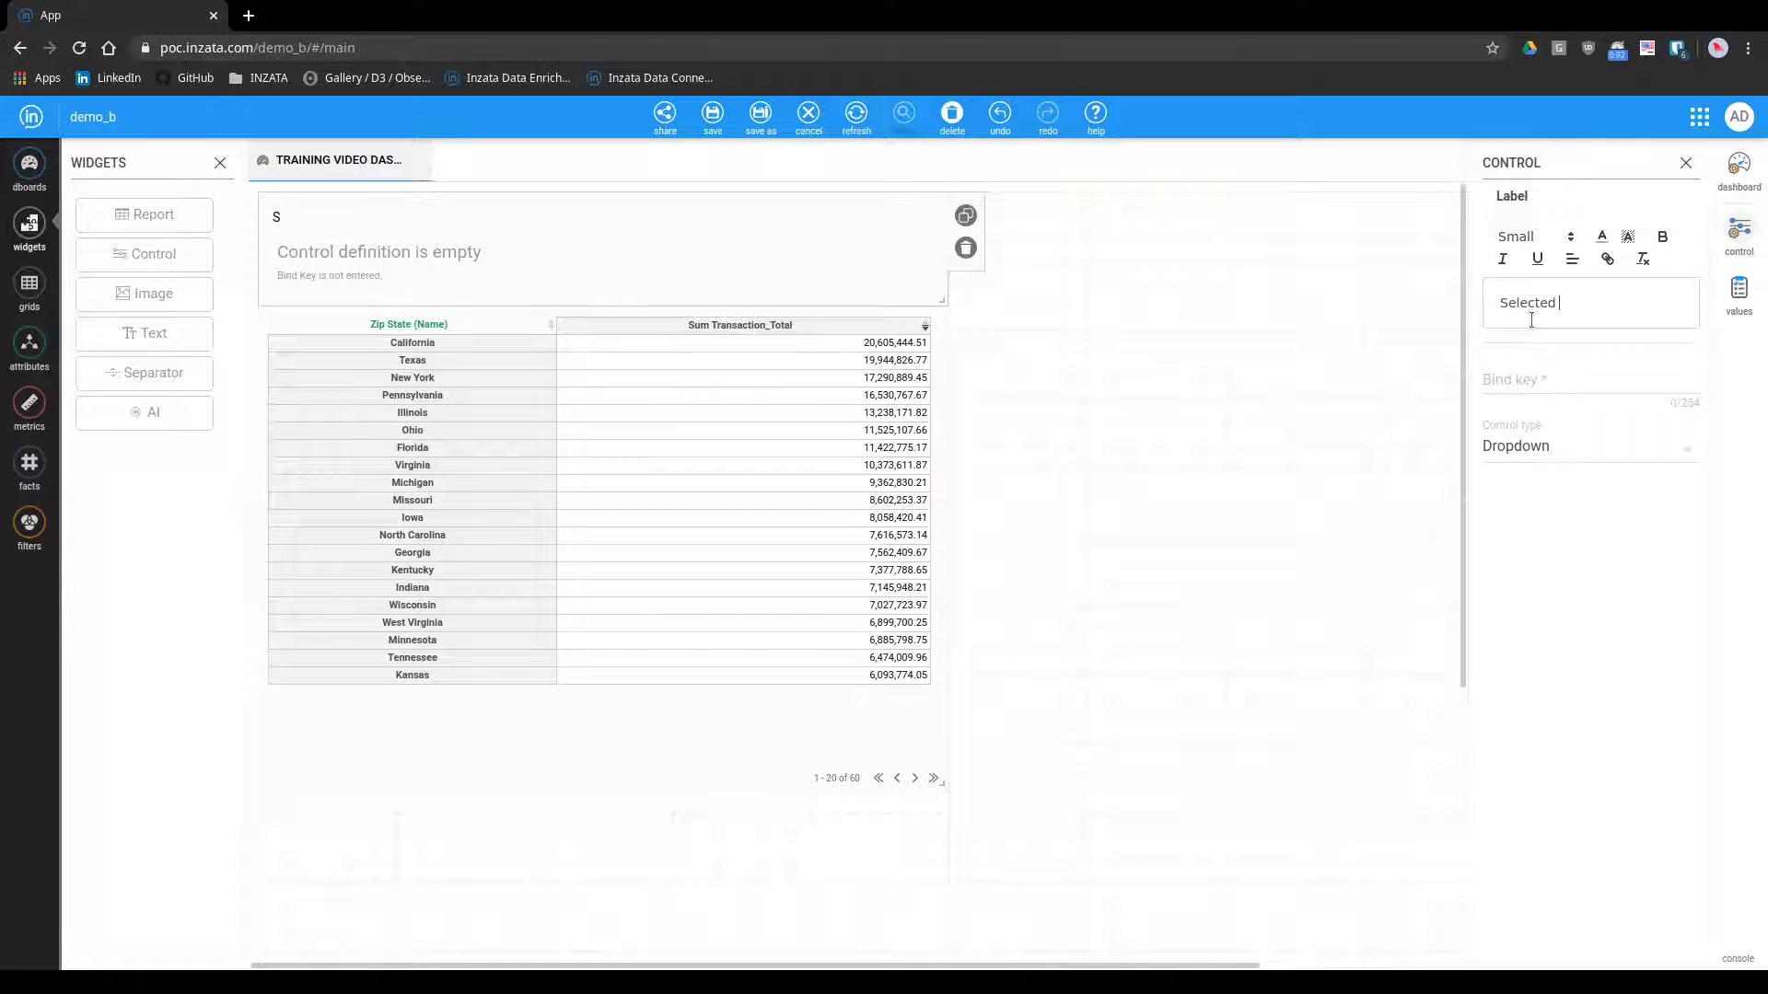
{"action": "type", "text": "State to Benchmark"}
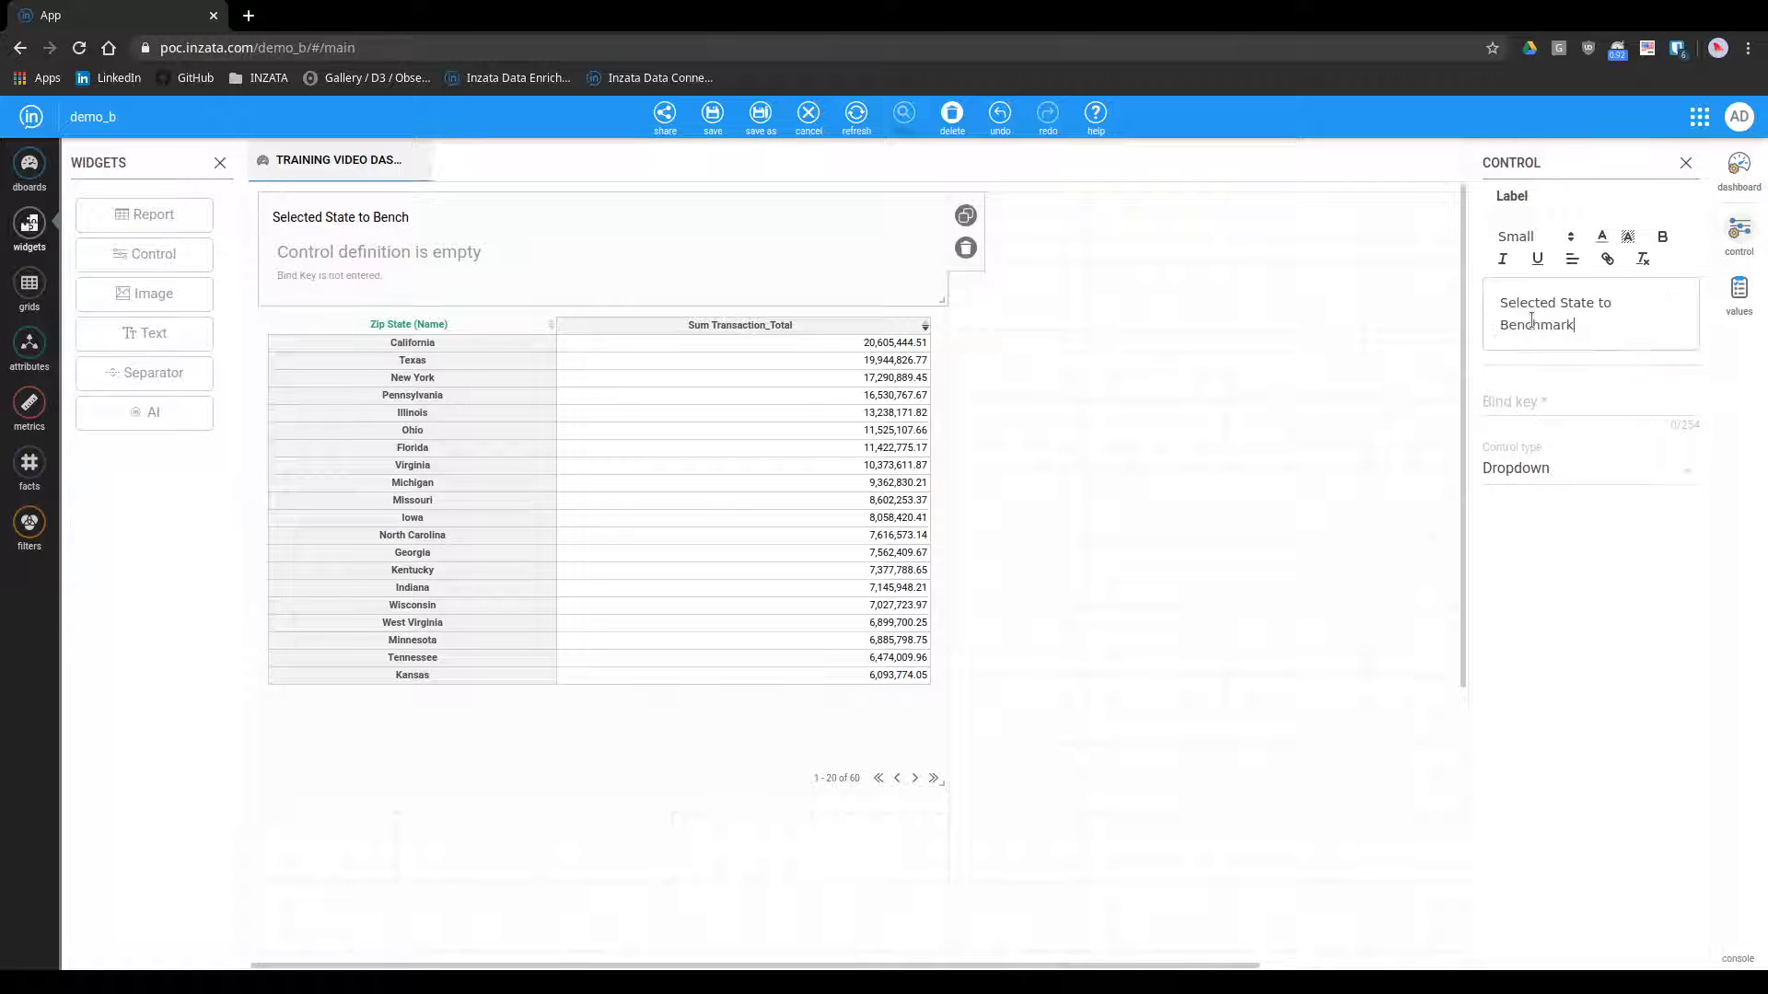
Set the control's bind key to sel_state and its control type to Text
{"action": "left_click", "coordinate": [1495, 389]}
{"action": "type", "text": "s"}
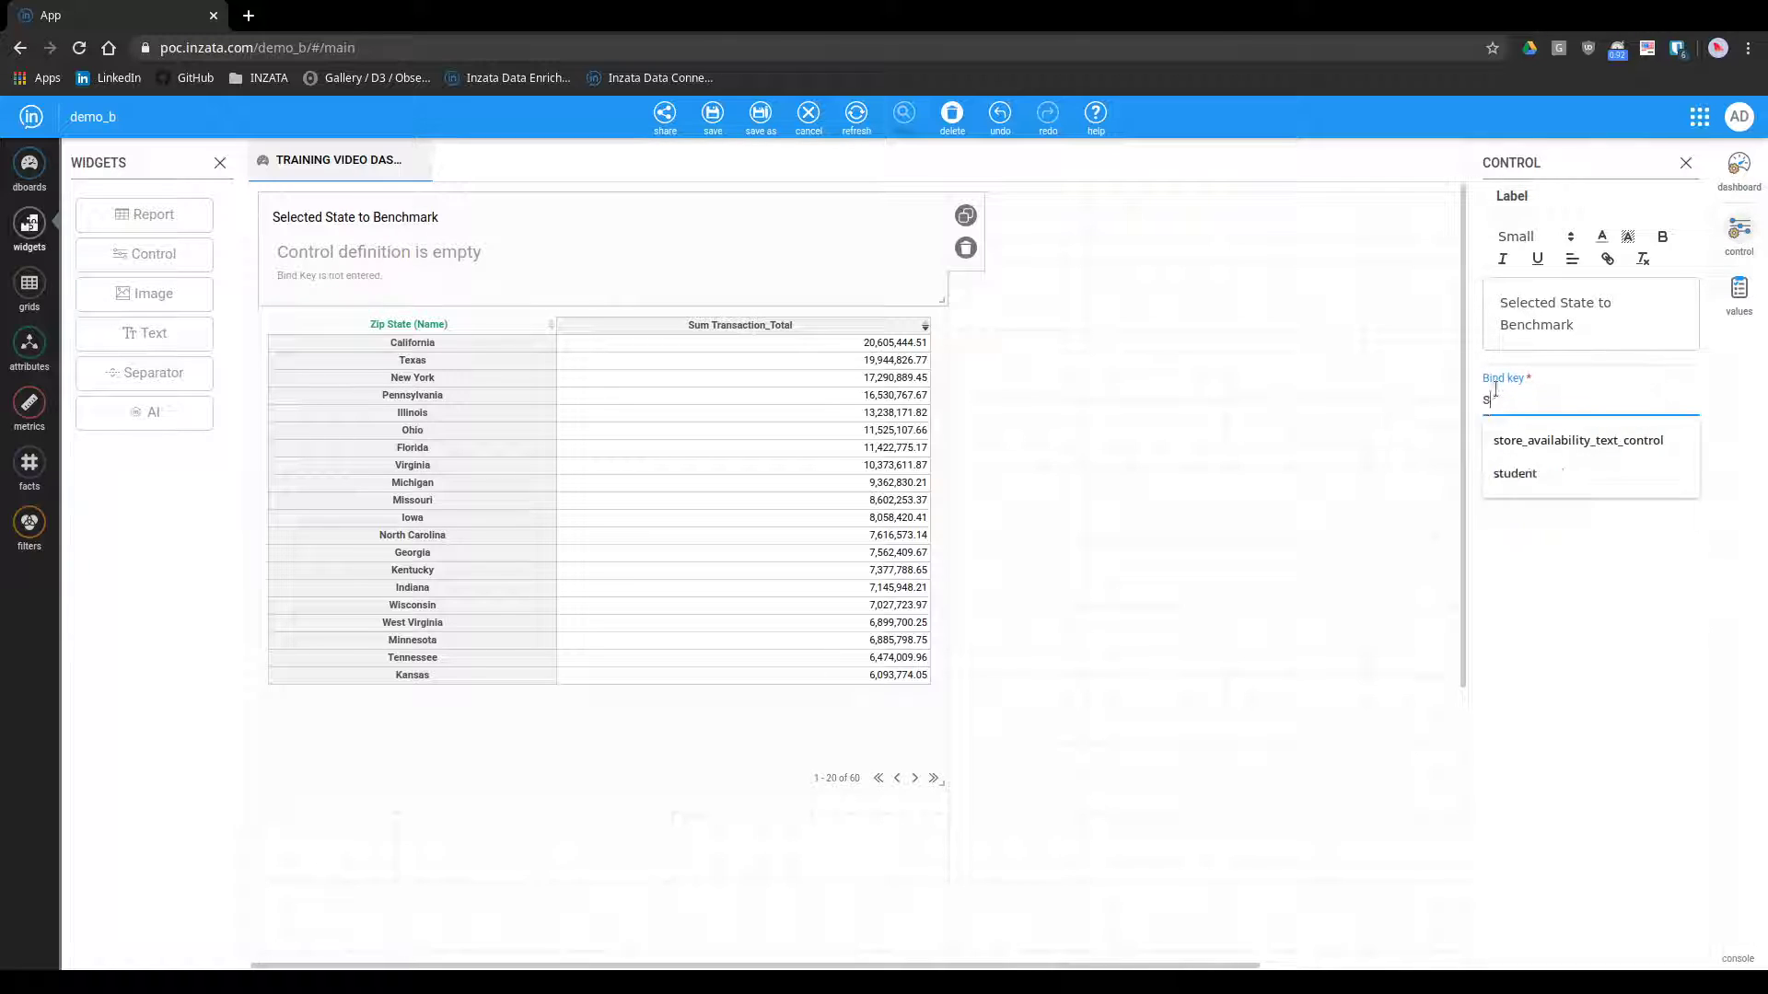
{"action": "type", "text": "el_state"}
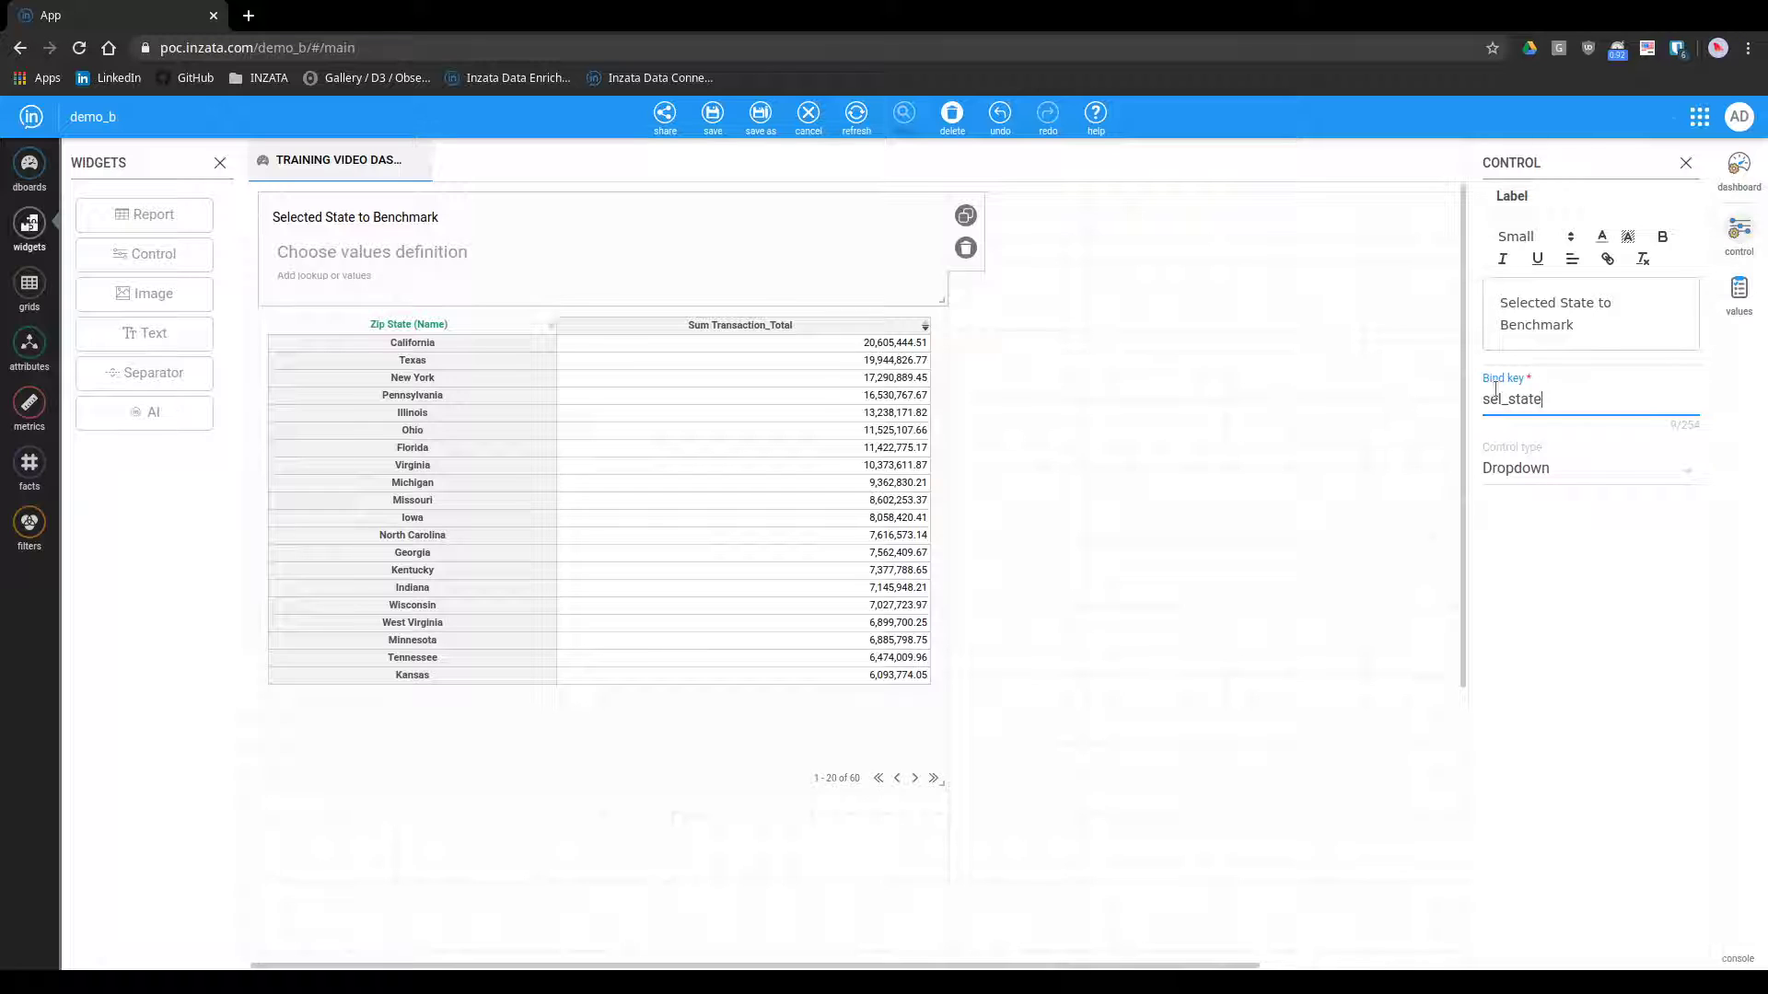
{"action": "left_click", "coordinate": [1514, 465]}
{"action": "left_click", "coordinate": [1533, 439]}
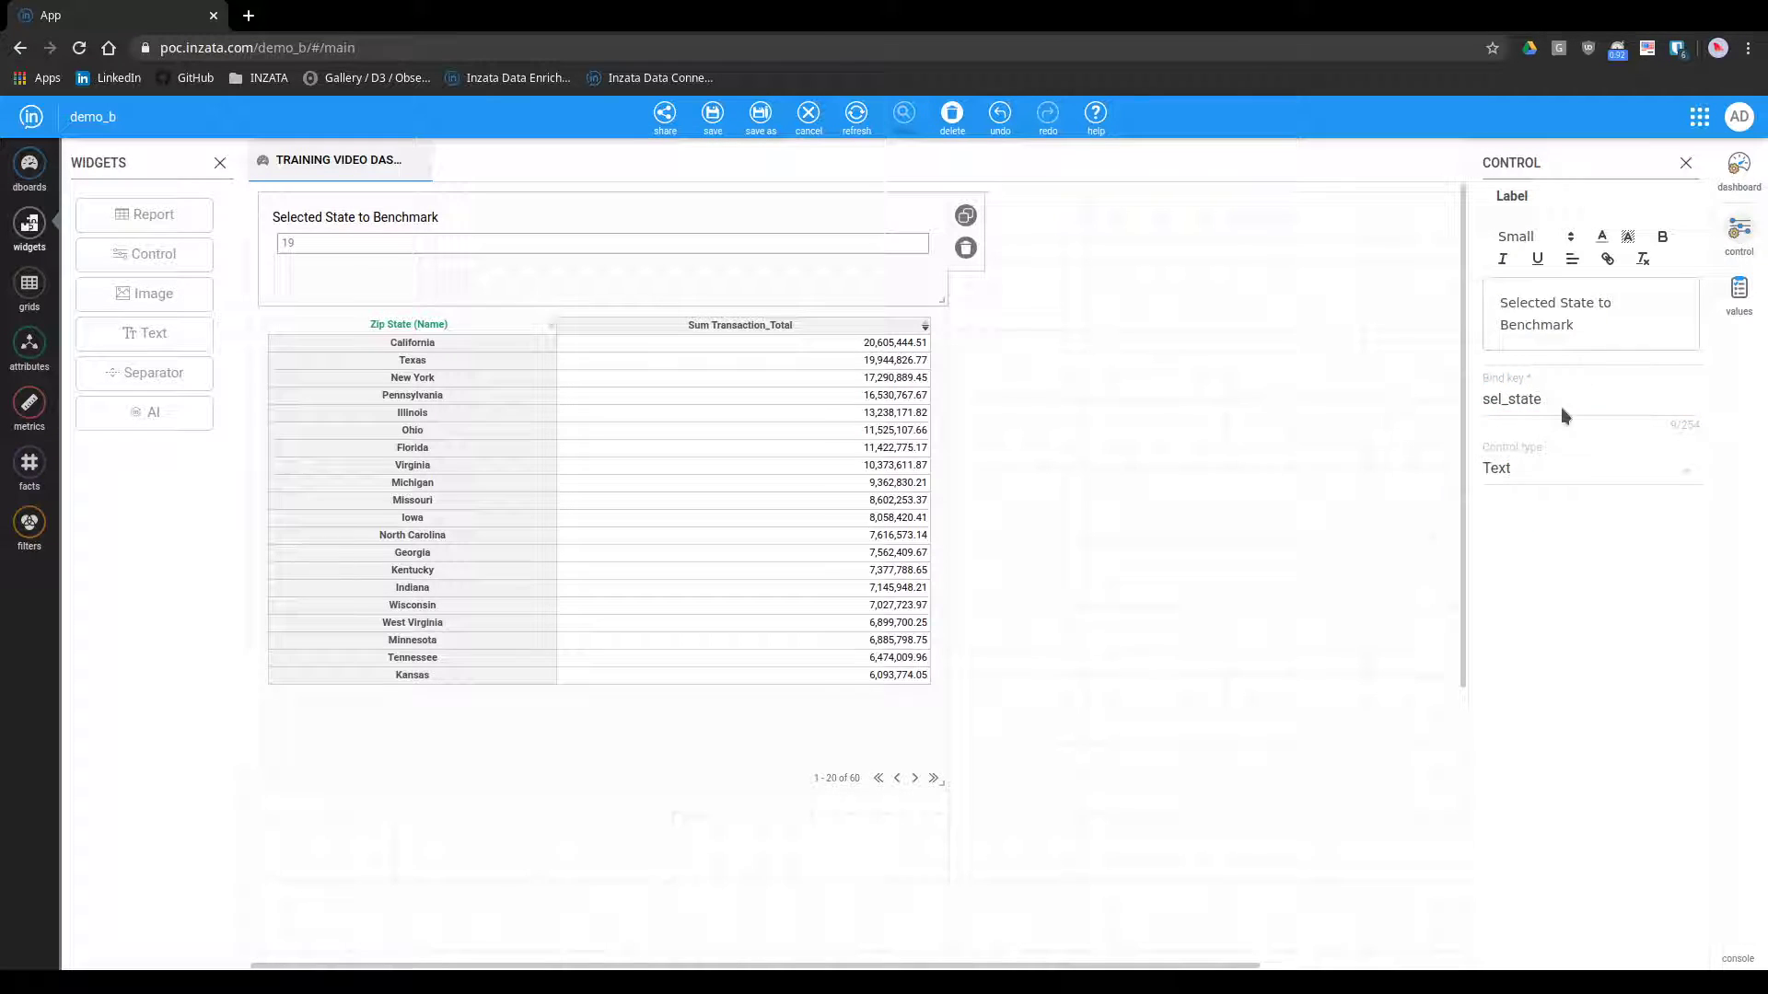
Use the Zip State Name attribute as the control's value lookup and set the default value to 19
{"action": "left_click", "coordinate": [1739, 291]}
{"action": "left_click", "coordinate": [29, 342]}
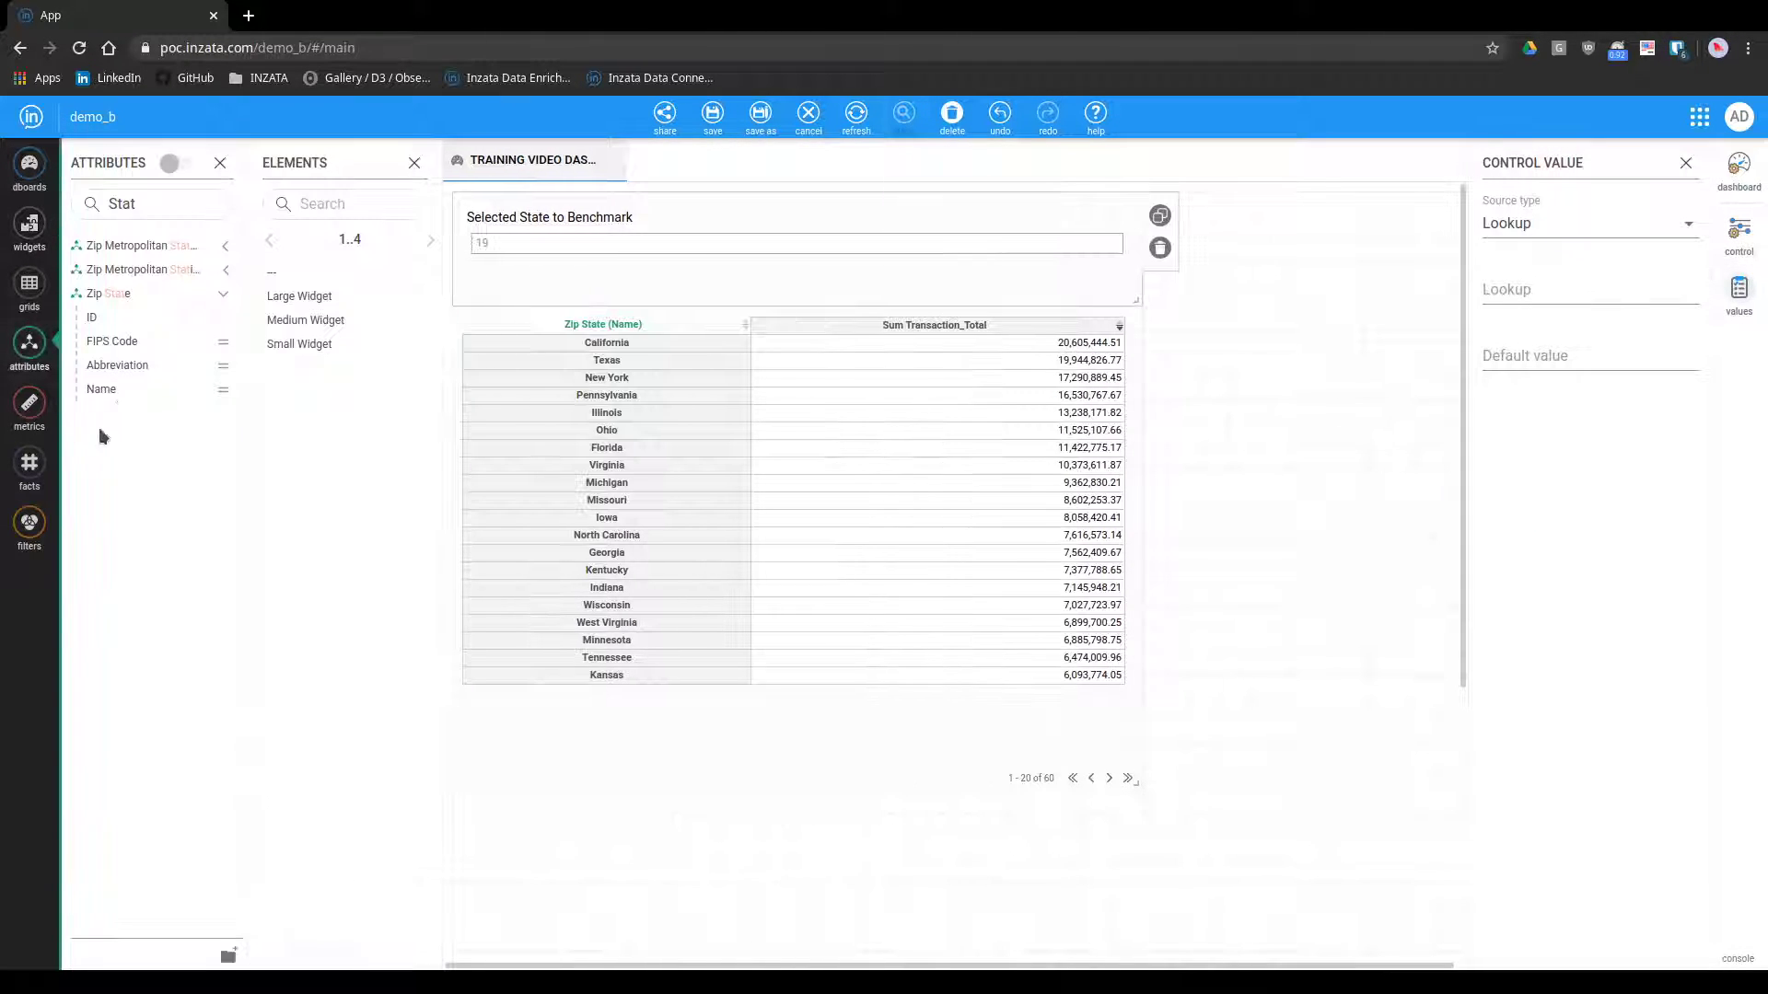
{"action": "left_click_drag", "start_coordinate": [102, 388], "coordinate": [1519, 289]}
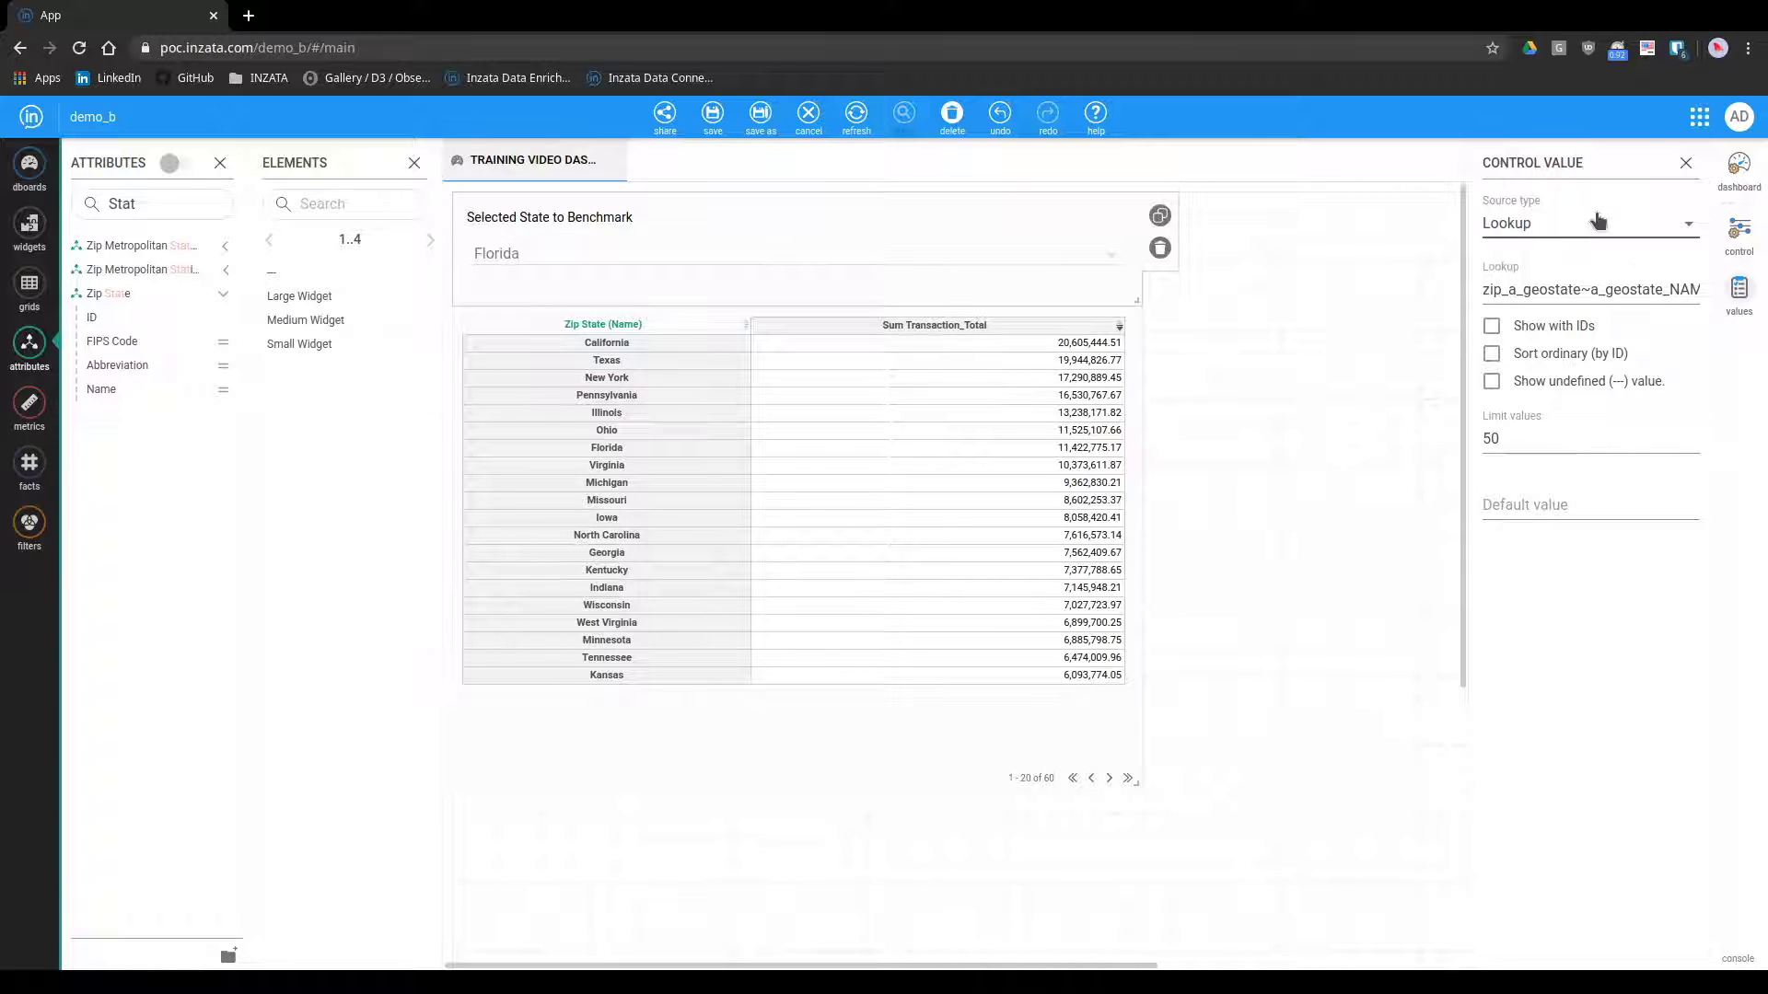
{"action": "left_click", "coordinate": [1559, 513]}
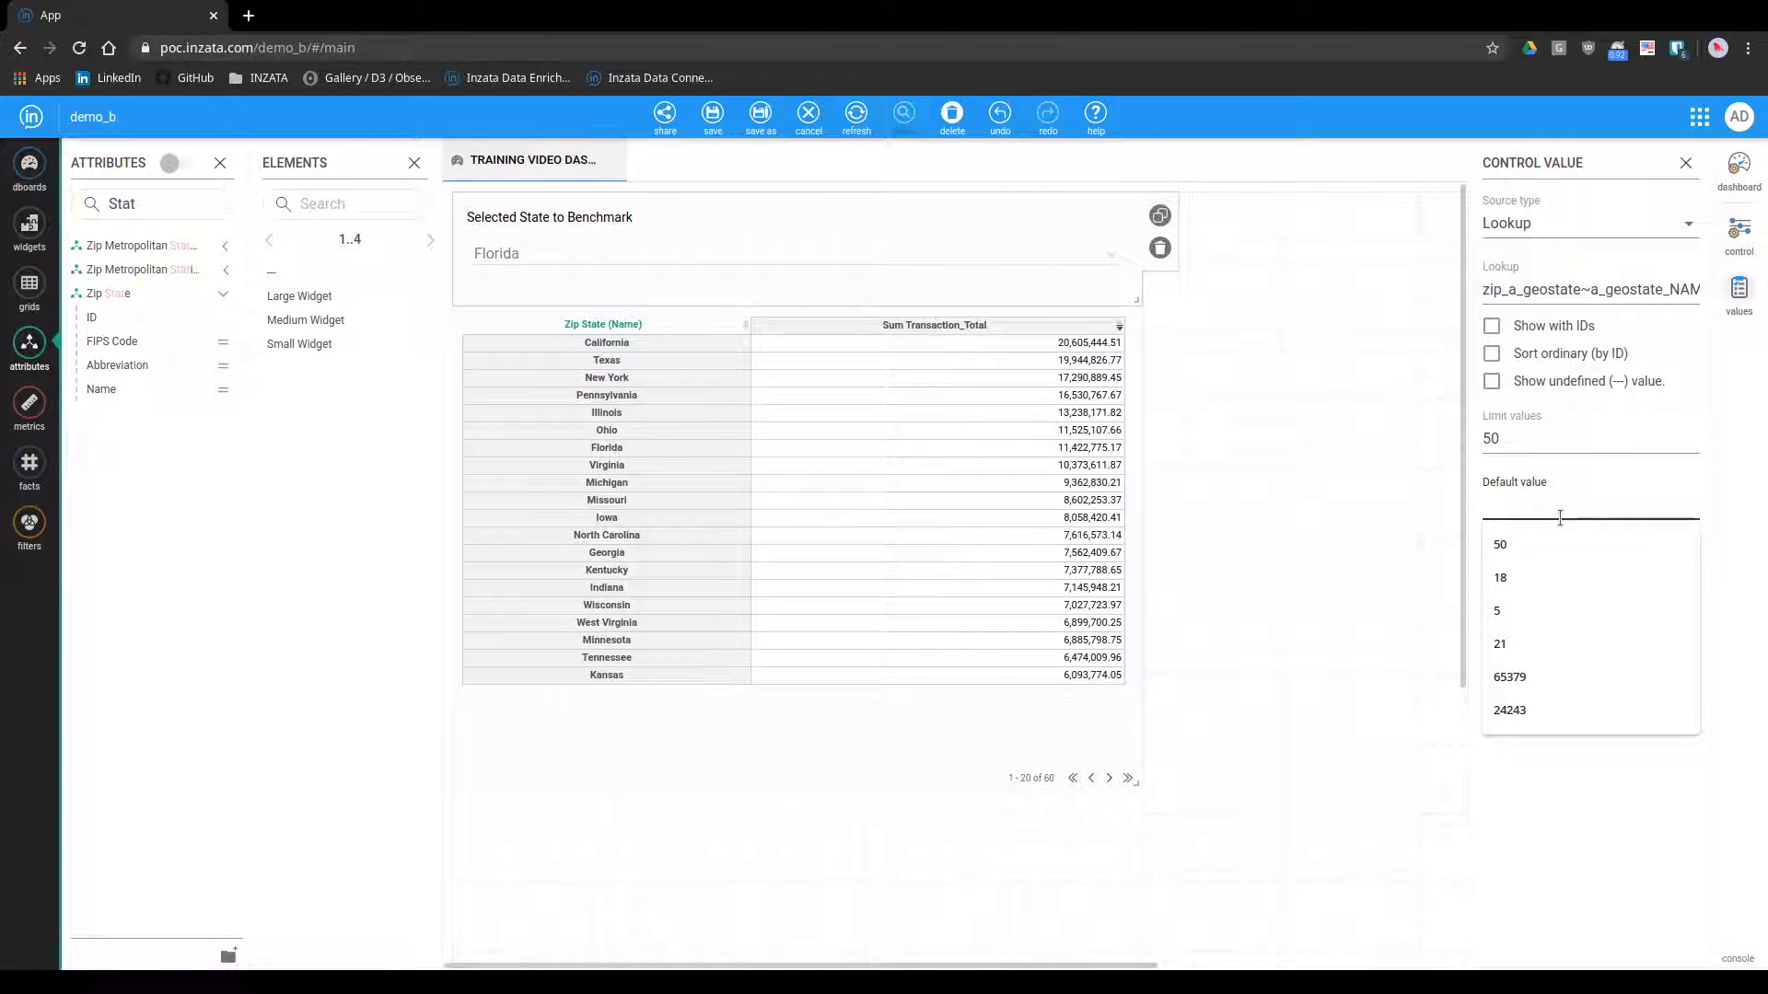
{"action": "type", "text": "19"}
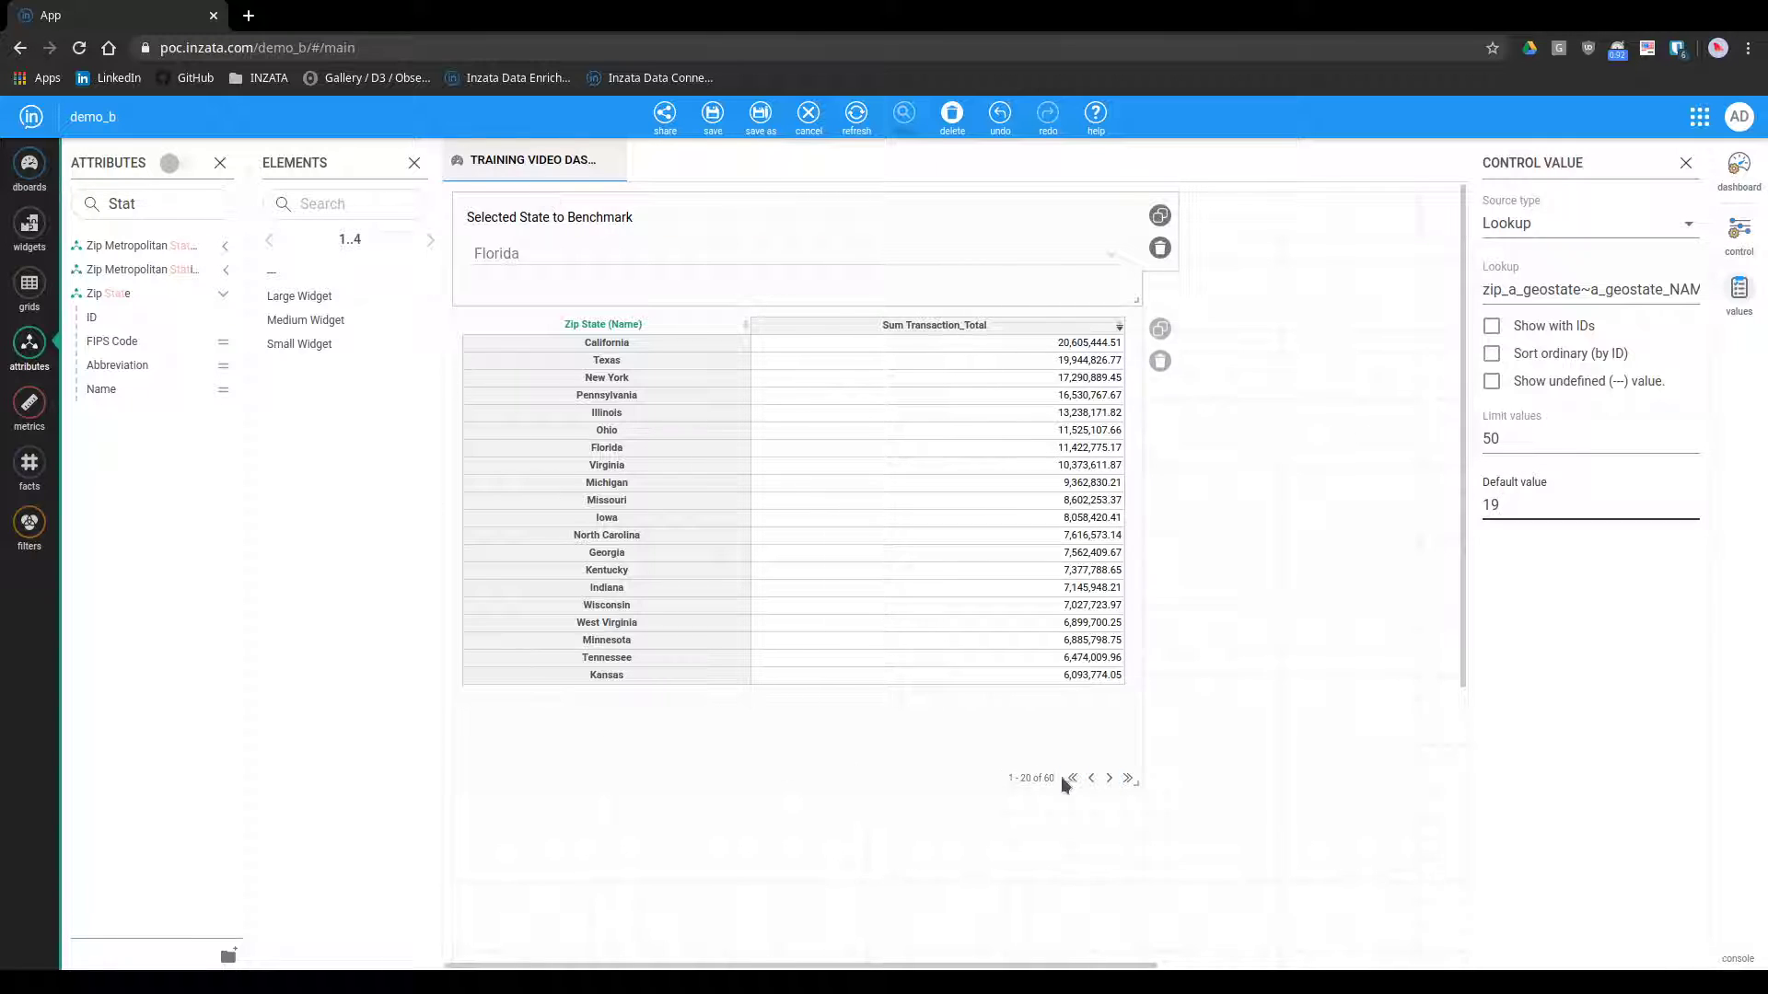
Extend the table's filter with AND ([zip_a_geostate~a_geostate_NAME] IN (%%sel_state%%)) and apply it
{"action": "left_click", "coordinate": [683, 761]}
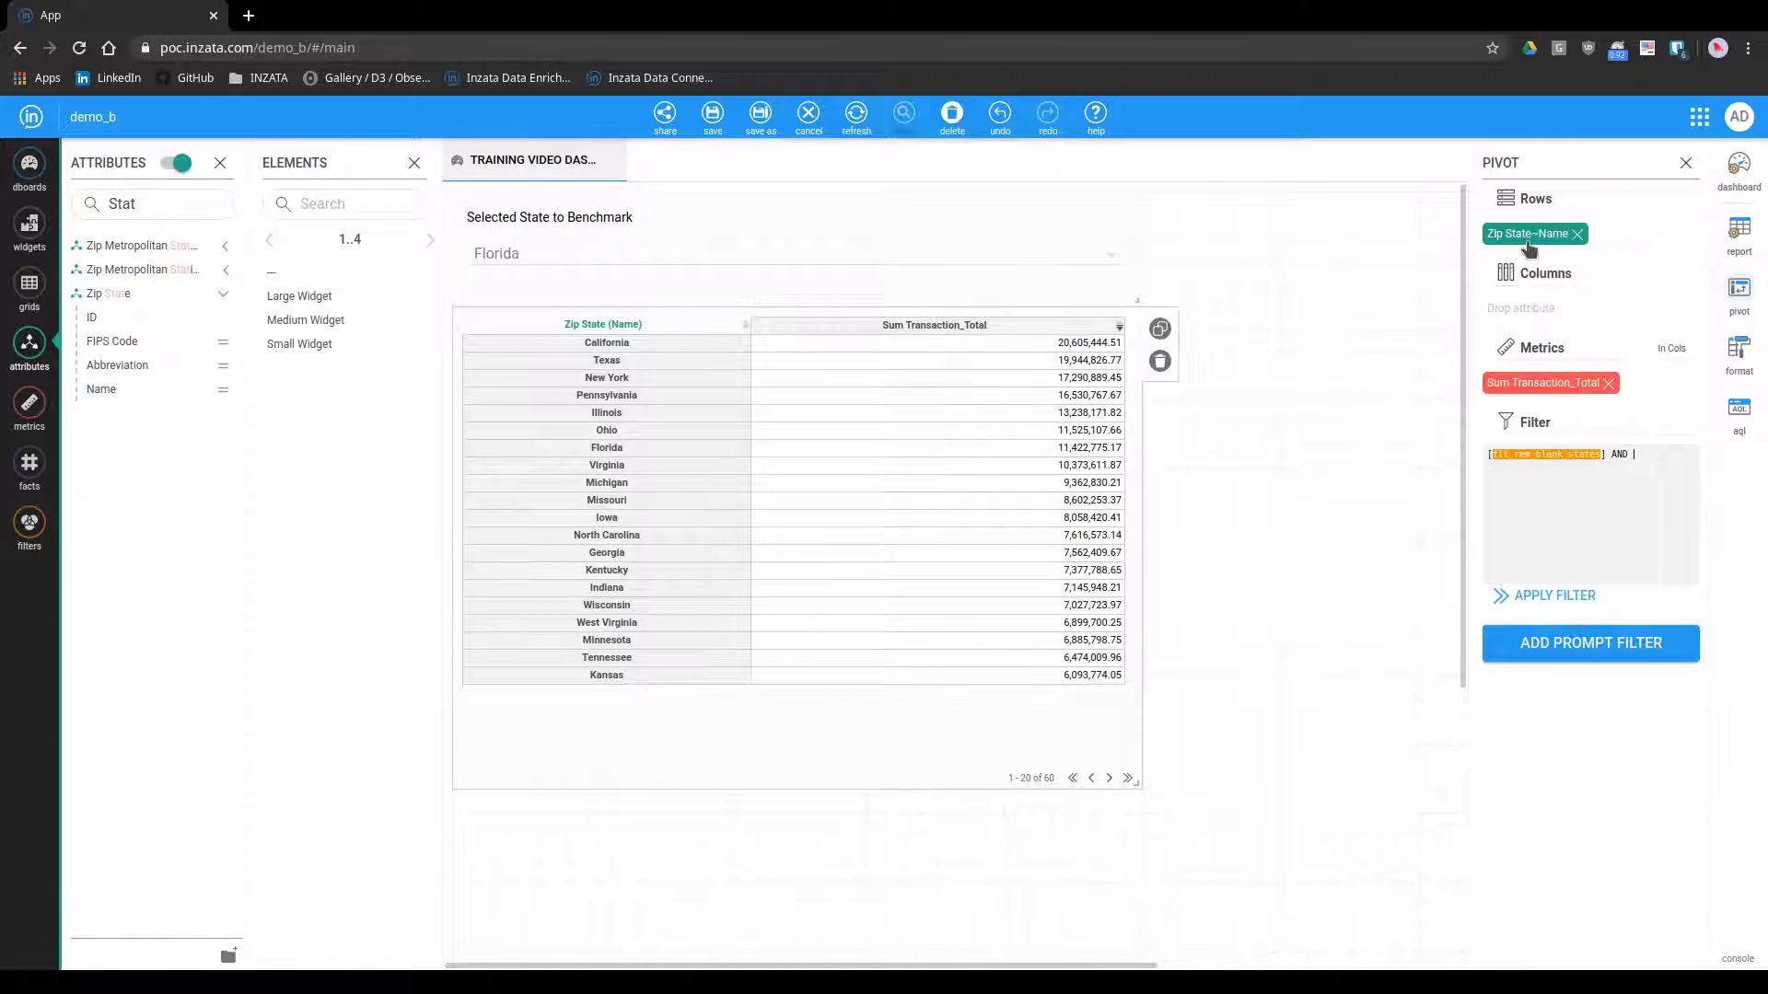
{"action": "left_click_drag", "start_coordinate": [1530, 238], "coordinate": [1584, 470]}
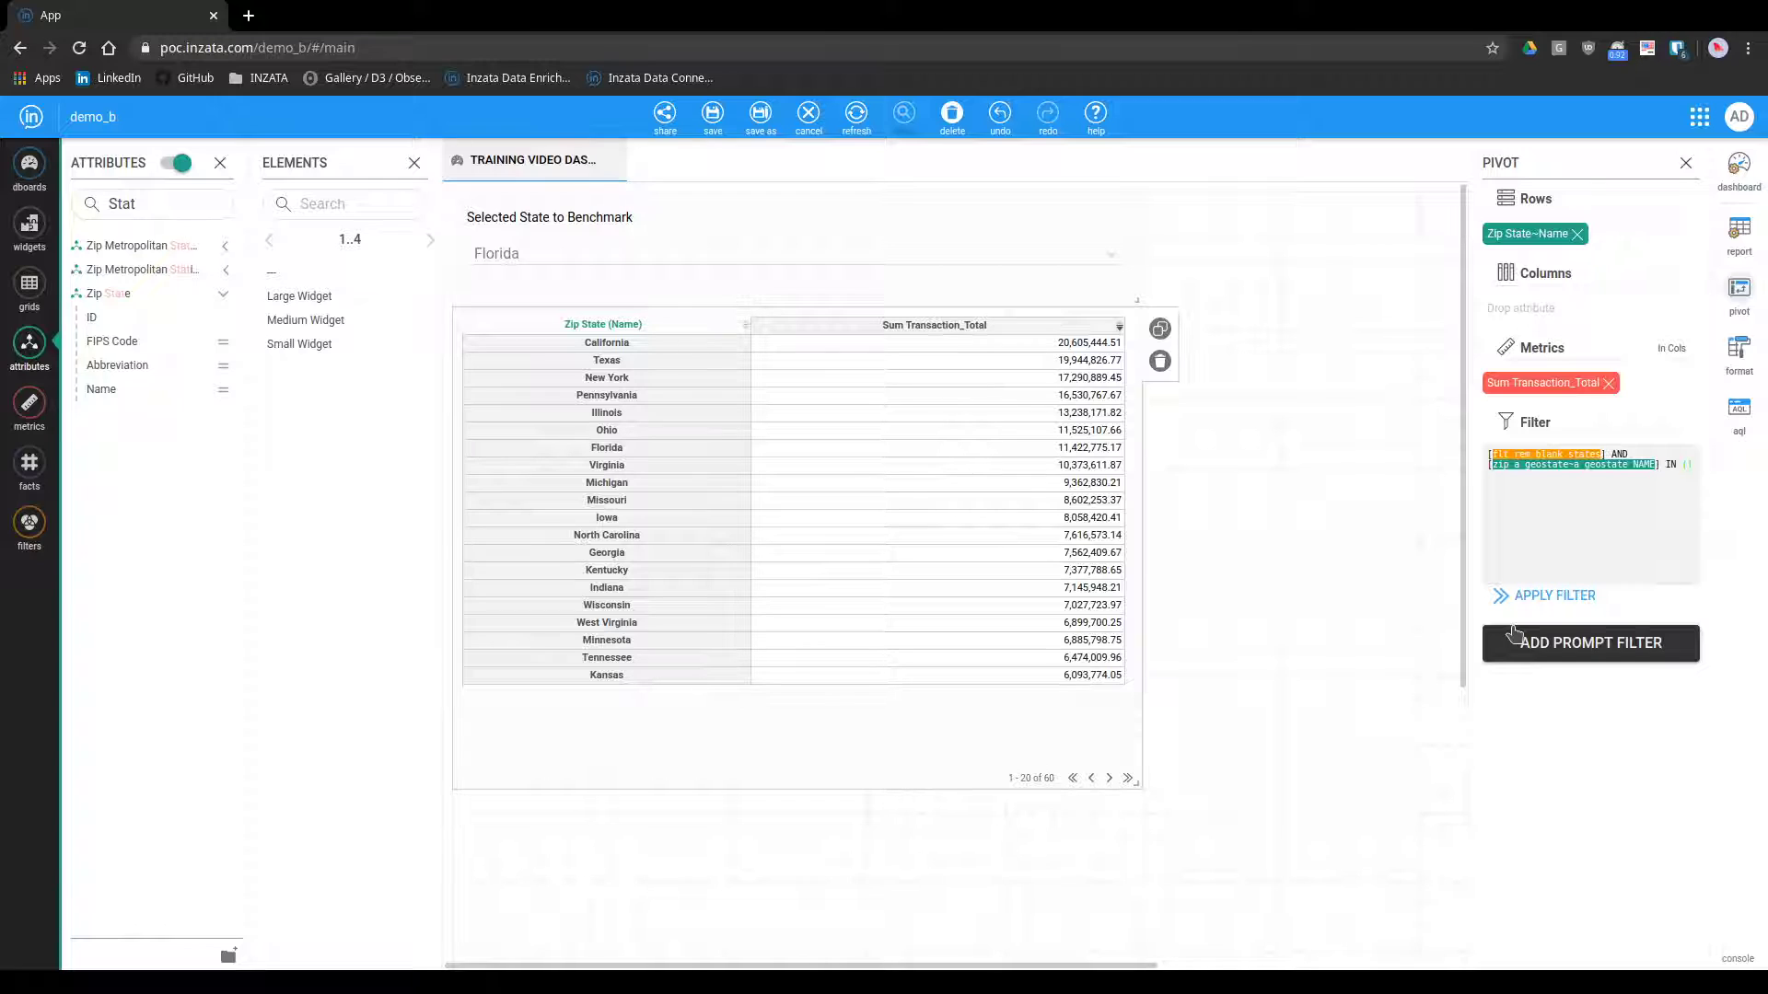
{"action": "left_click", "coordinate": [1513, 631]}
{"action": "type", "text": "sel_state%%"}
{"action": "left_click", "coordinate": [1600, 596]}
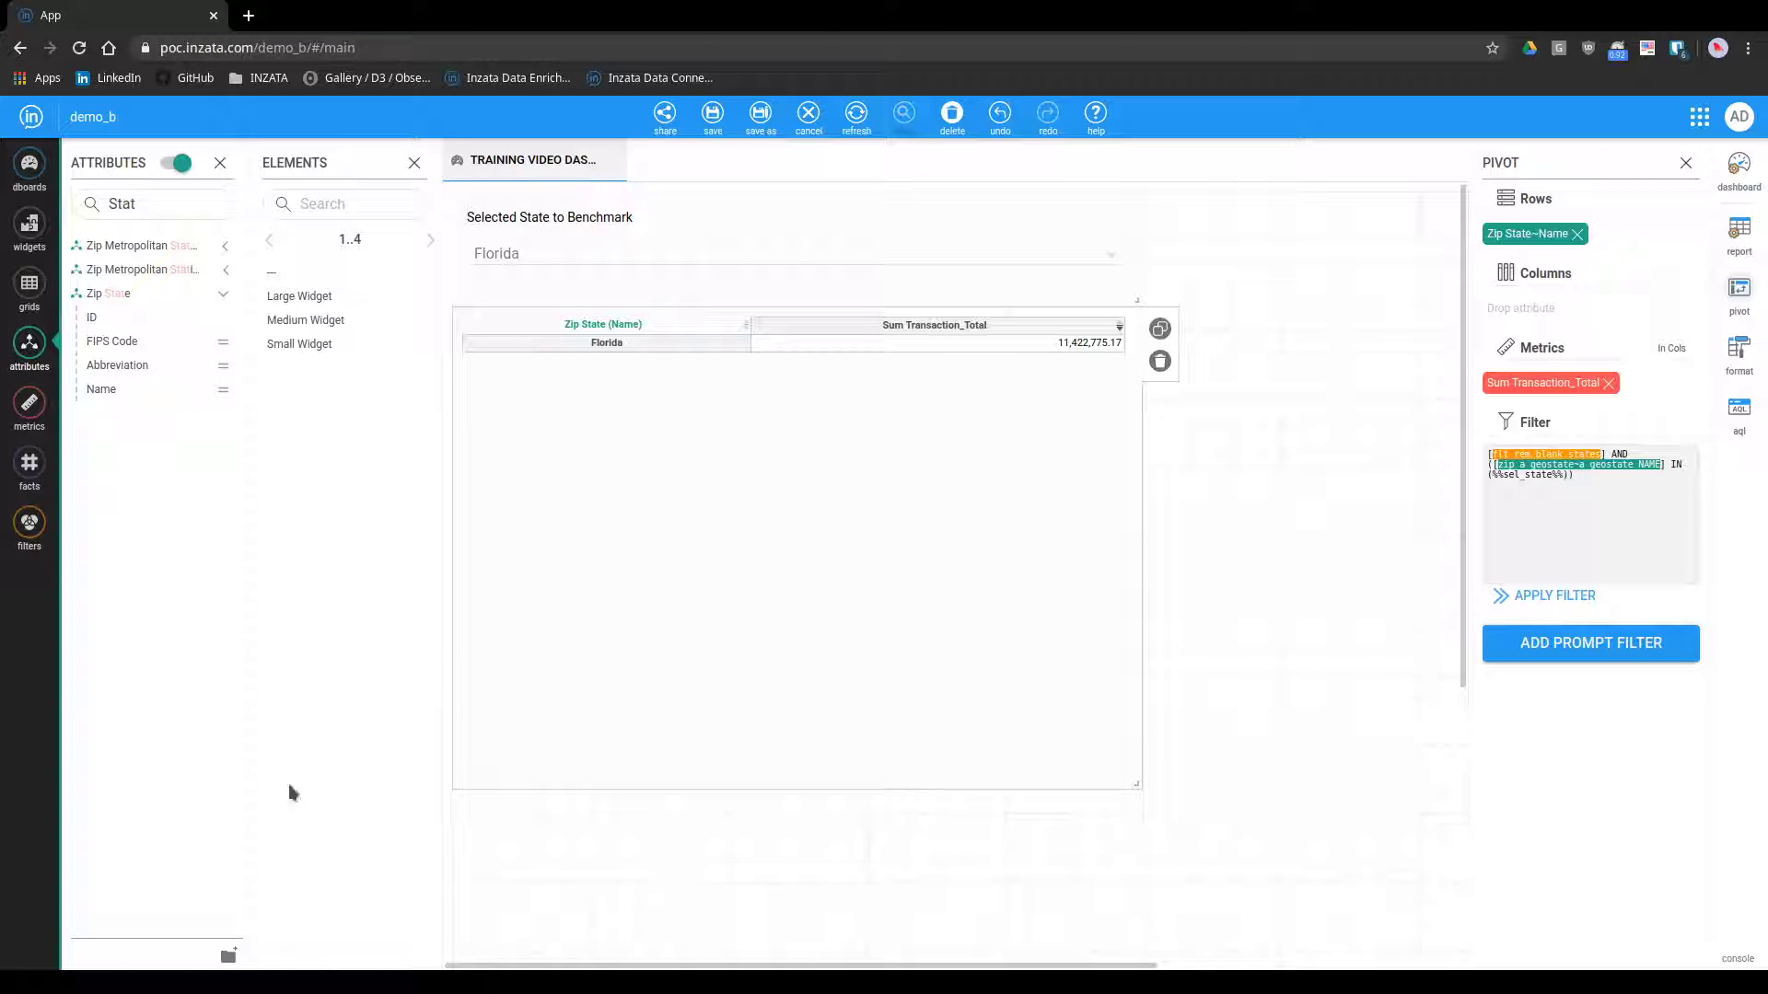
Open the Sum Transaction_Total metric and copy its ident from the metric properties
{"action": "left_click", "coordinate": [29, 405]}
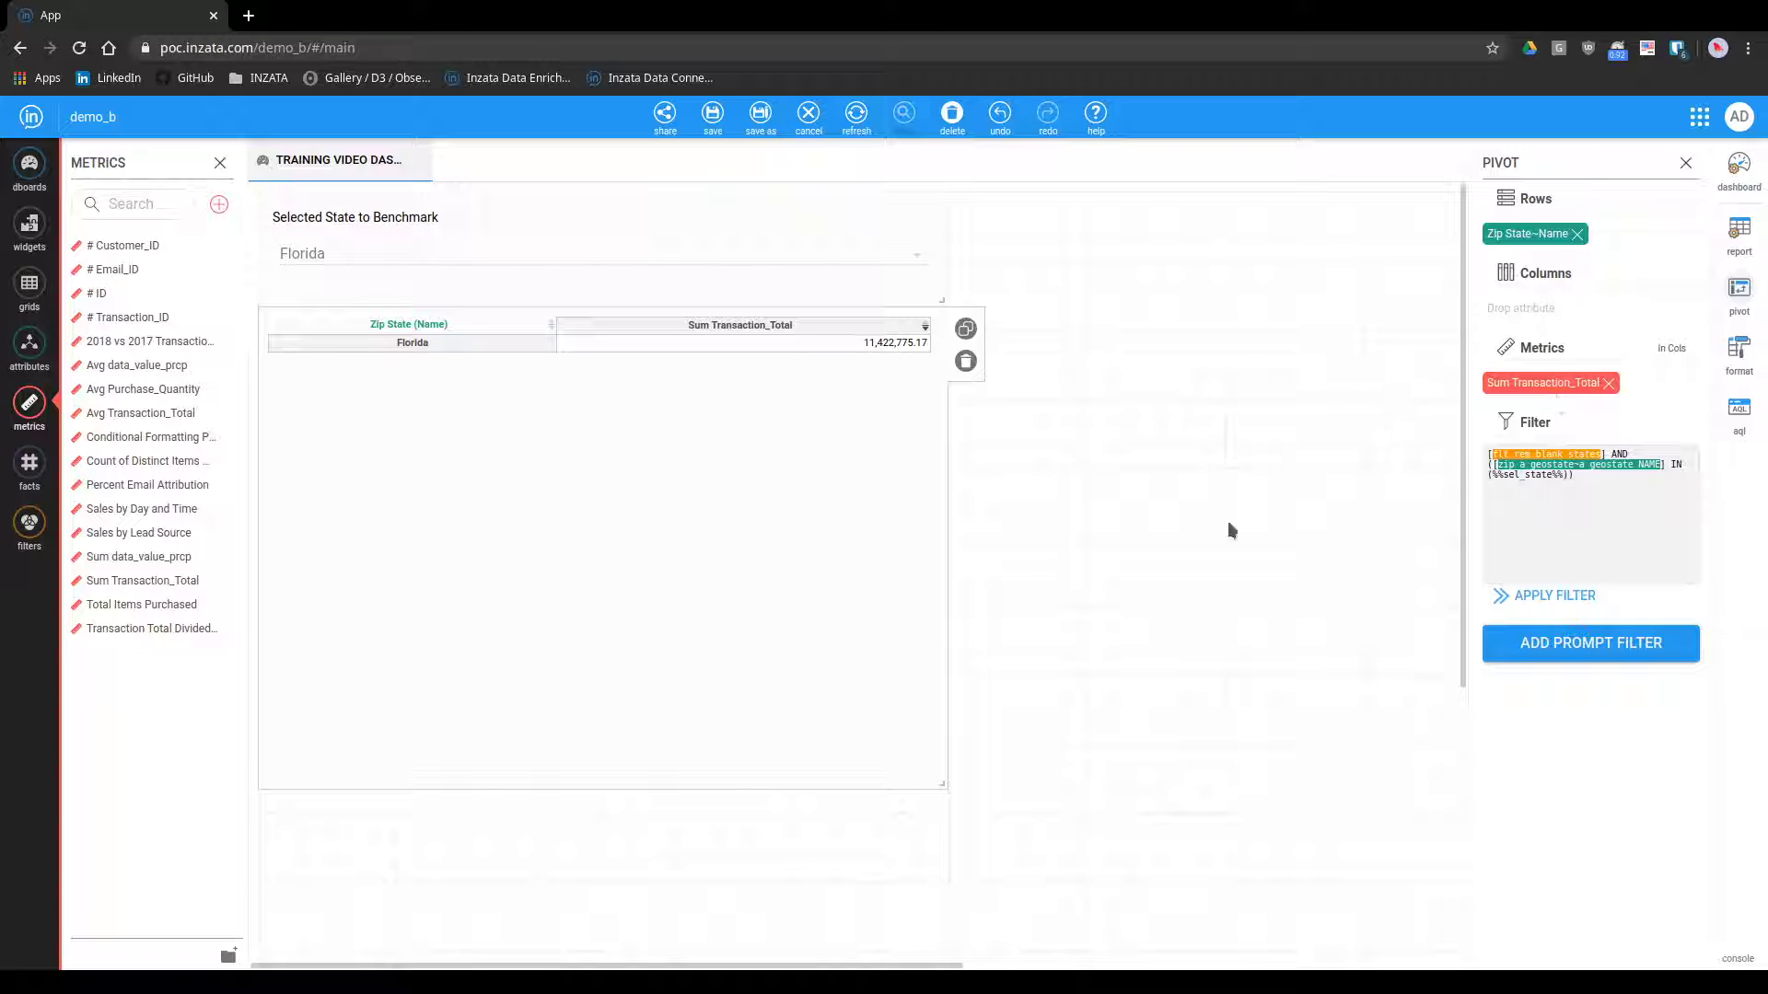
{"action": "double_click", "coordinate": [142, 582]}
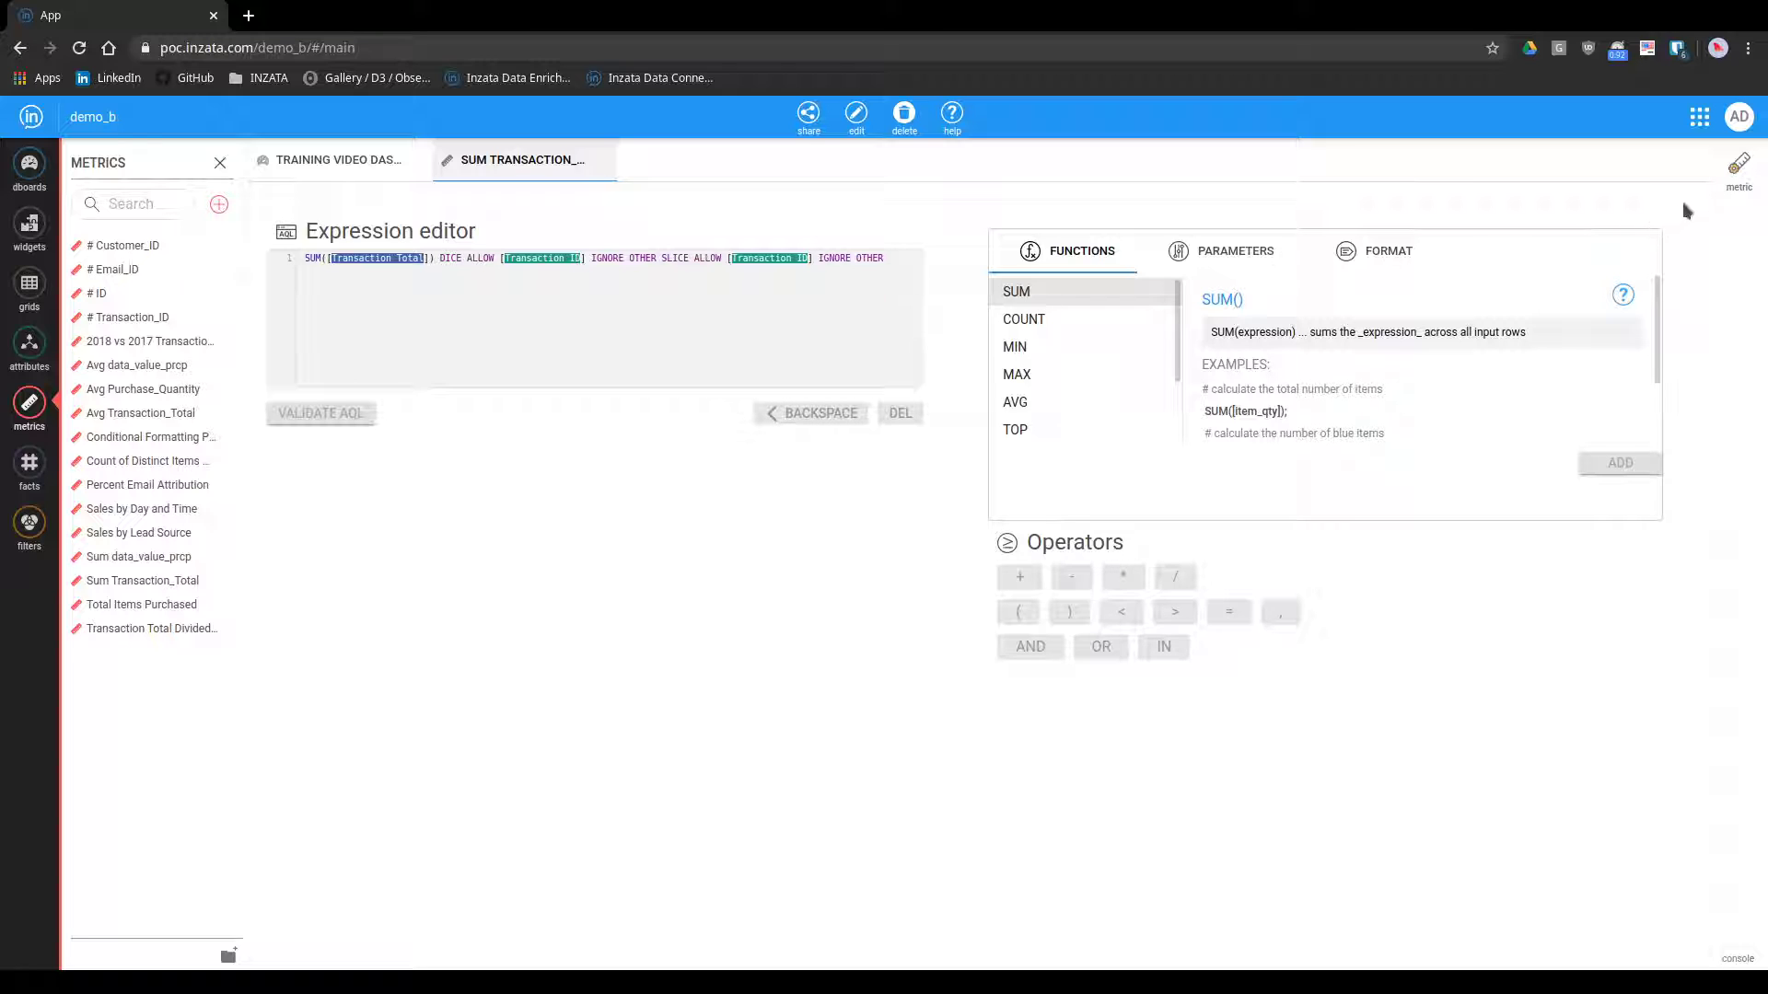
{"action": "left_click", "coordinate": [1727, 180]}
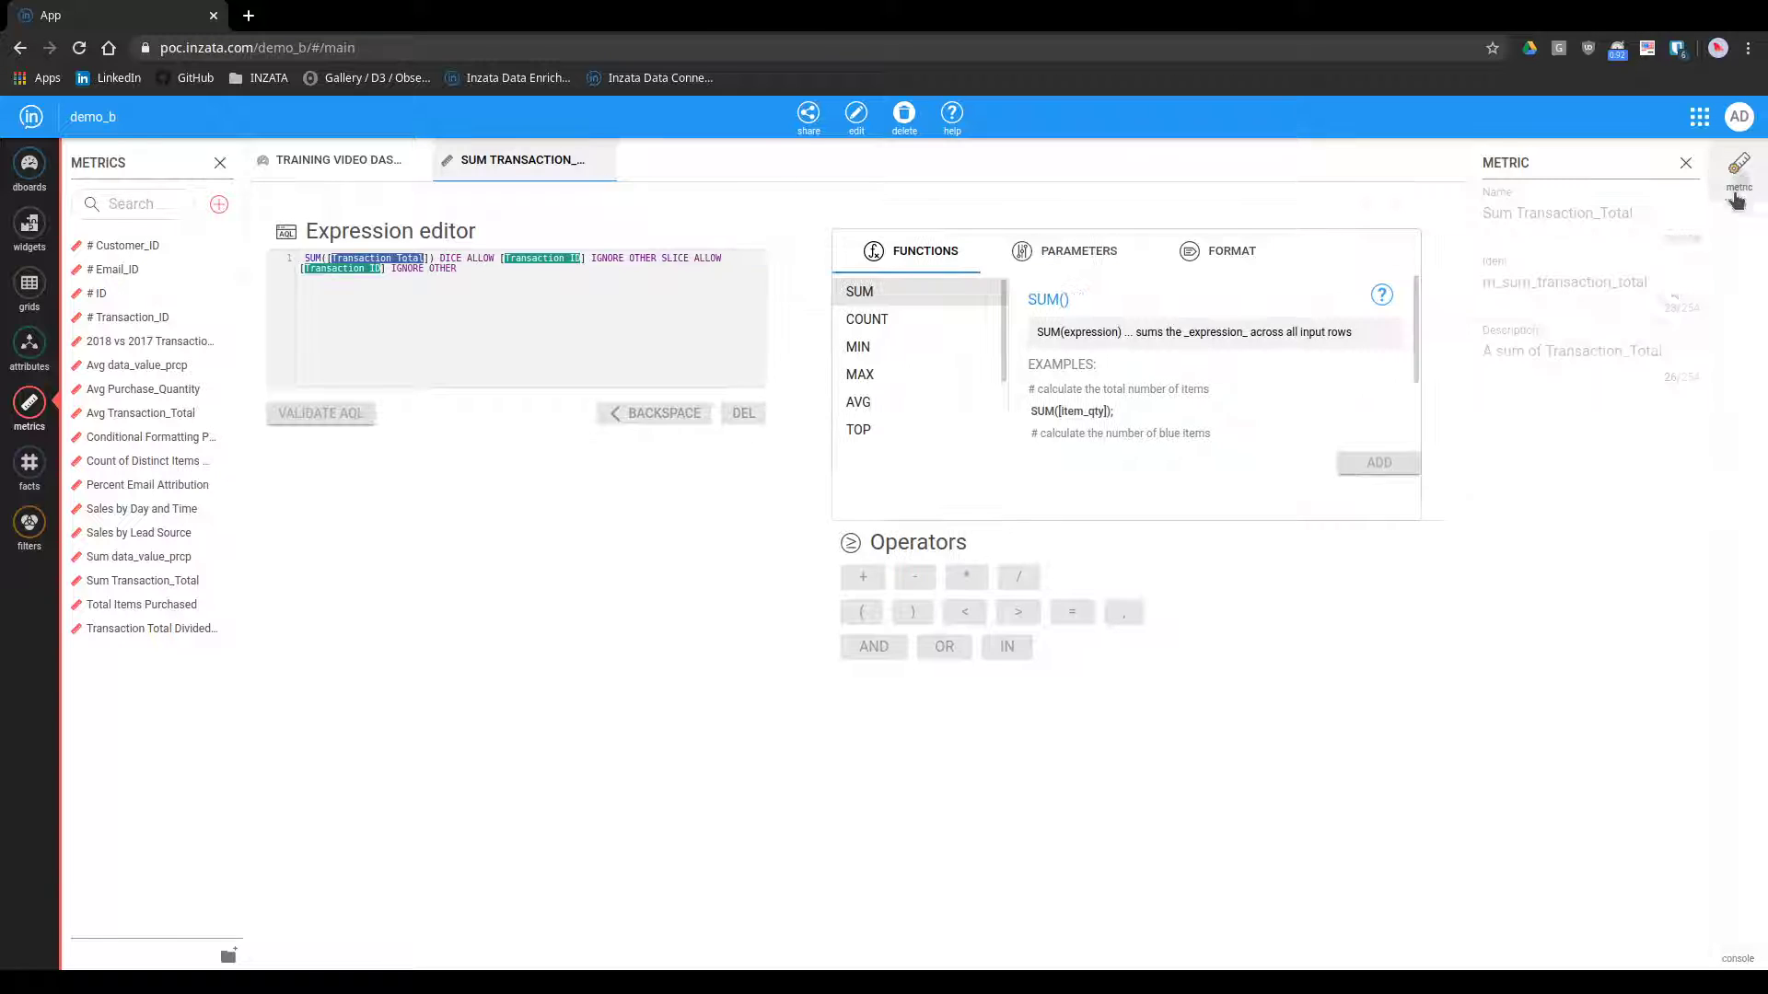
{"action": "double_click", "coordinate": [1611, 279]}
{"action": "key", "text": "ctrl+c"}
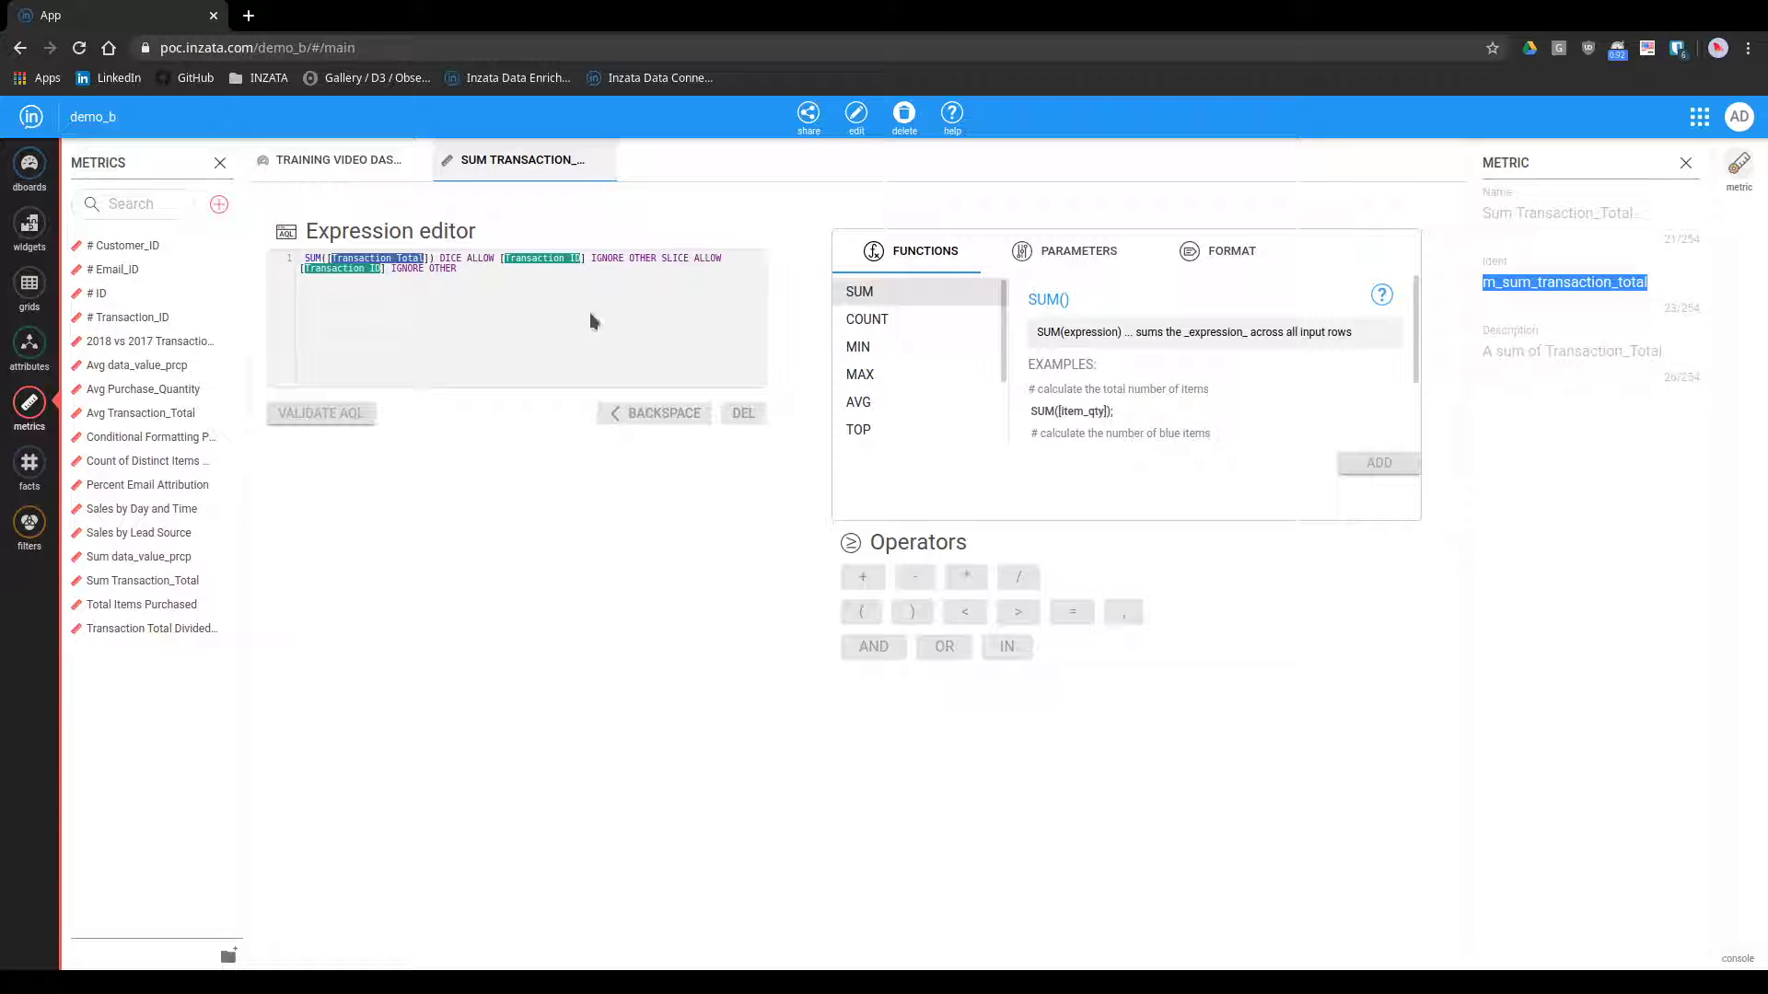
Append FORCEIGNORE [zip_a_geostate] to the end of the Sum Transaction_Total metric's expression and validate it
{"action": "scroll", "coordinate": [590, 314], "scroll_direction": "right", "scroll_amount": 2}
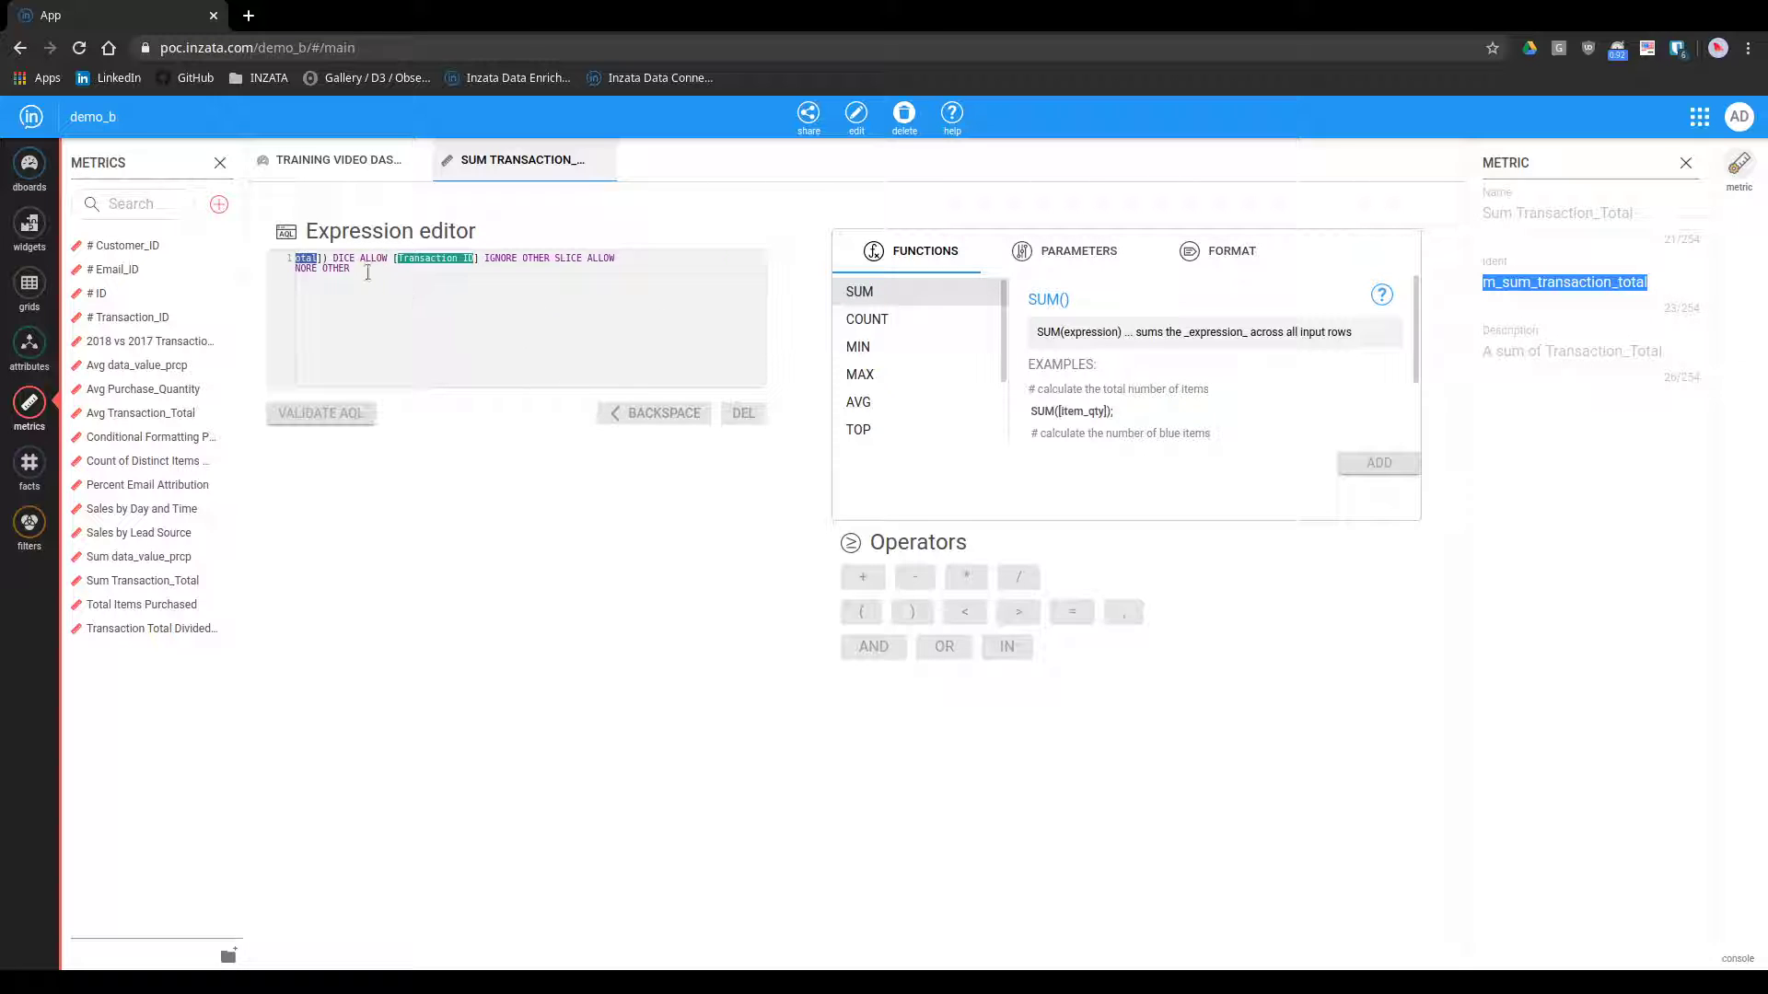
{"action": "left_click", "coordinate": [856, 116]}
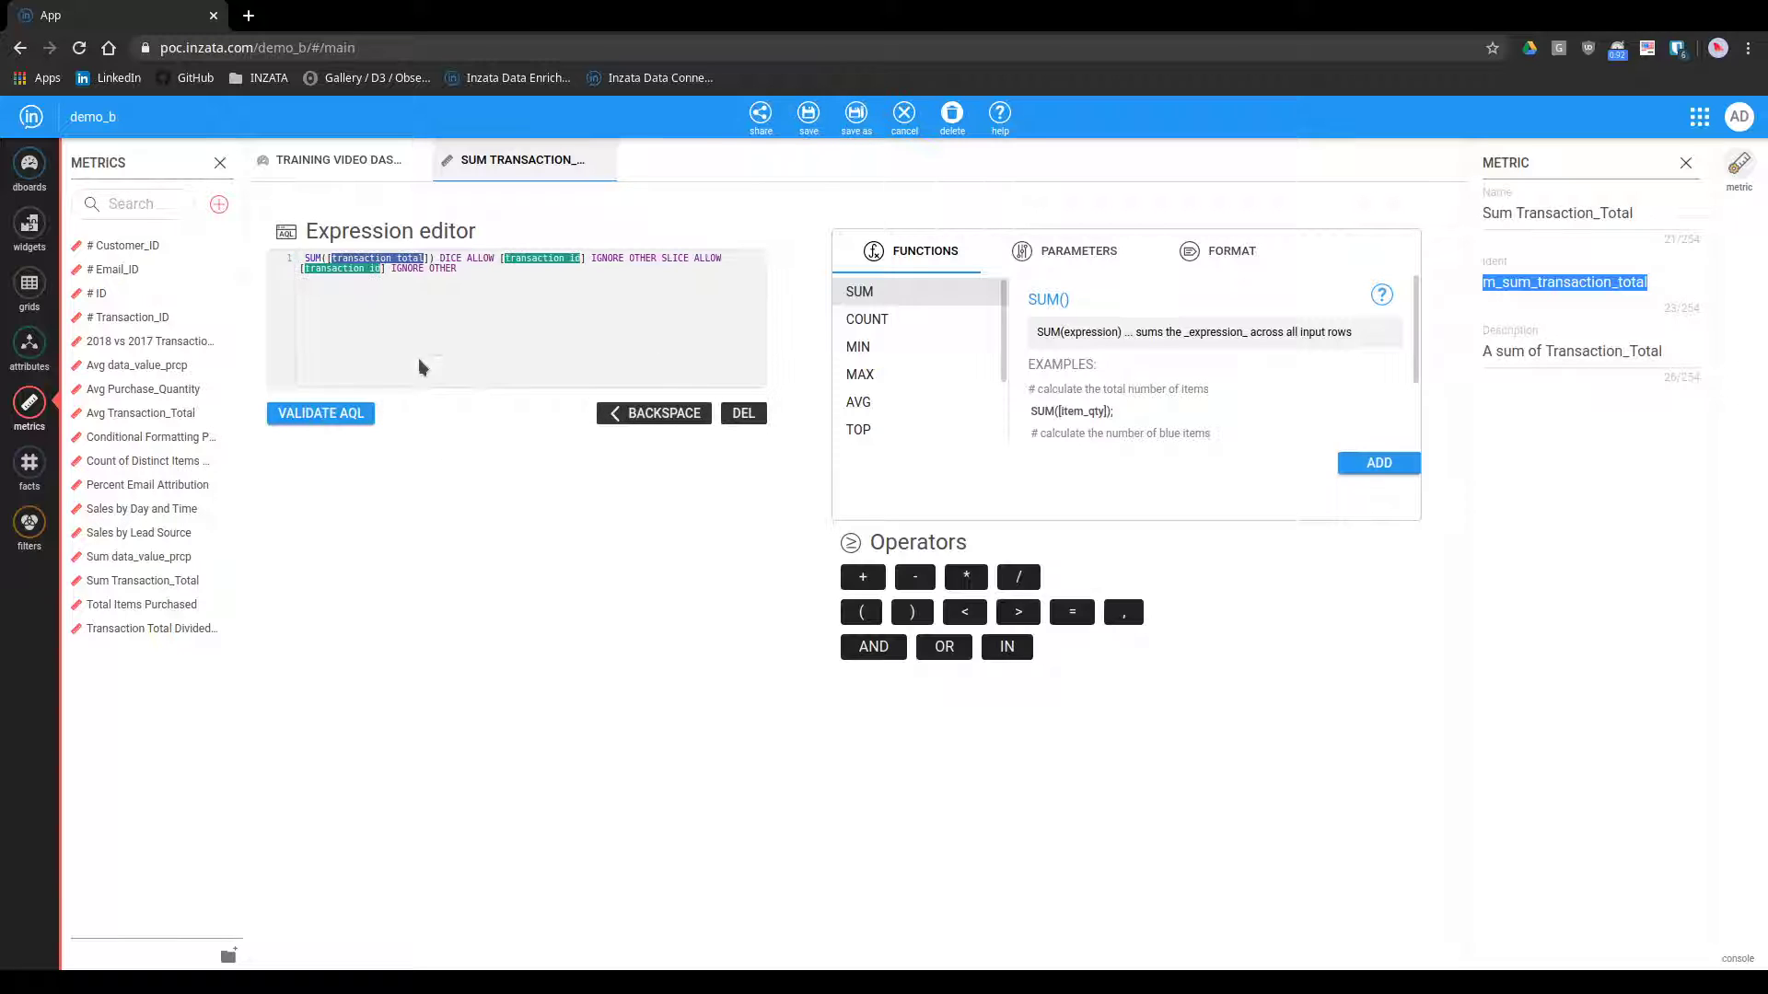
{"action": "left_click", "coordinate": [480, 287]}
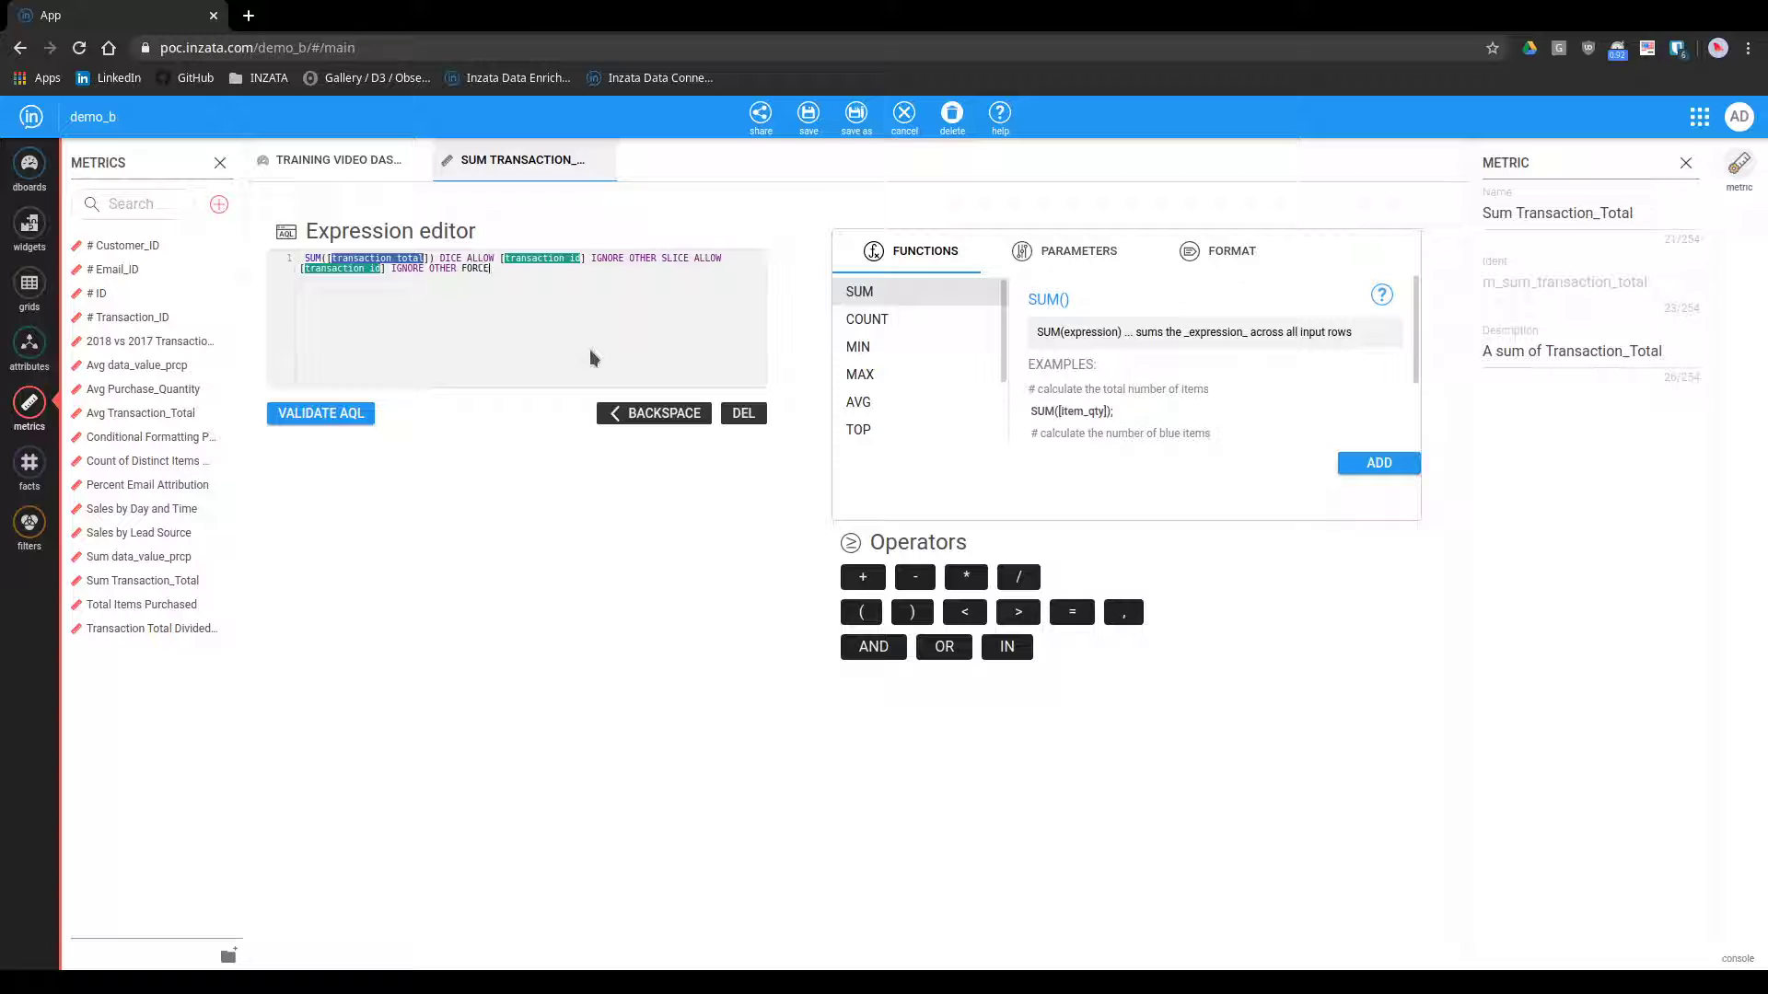
{"action": "type", "text": "FORCEIGNORE"}
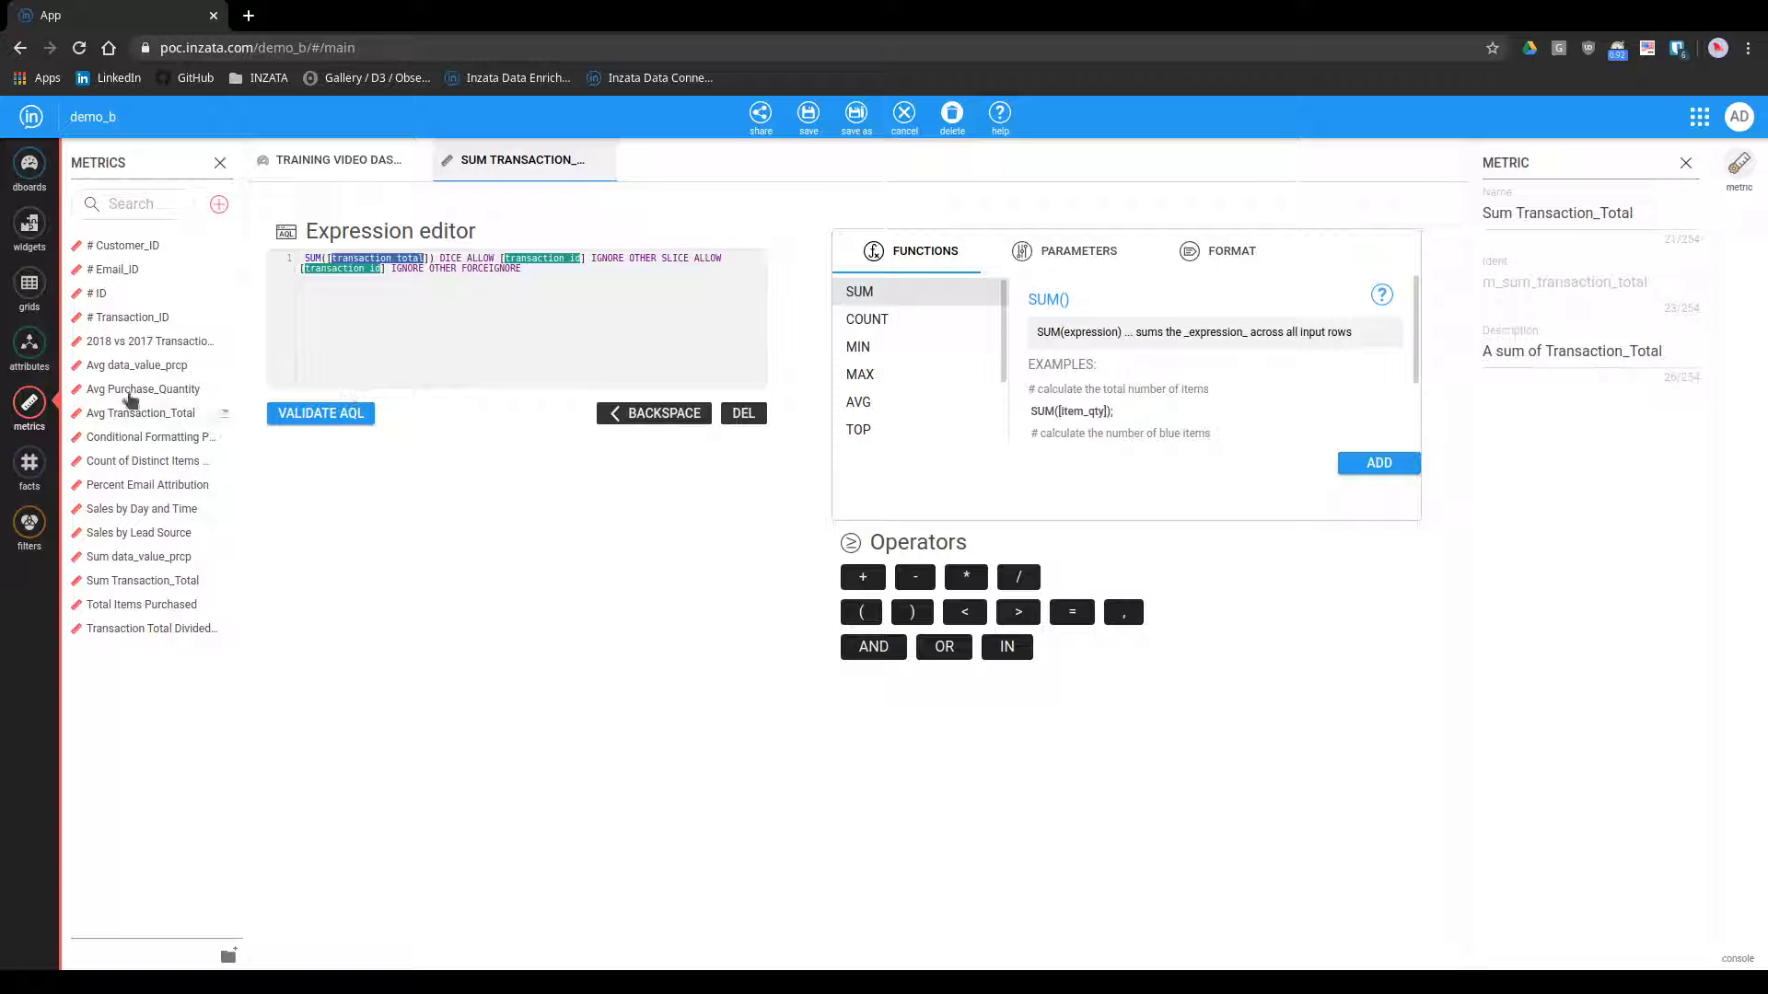
{"action": "left_click", "coordinate": [30, 345]}
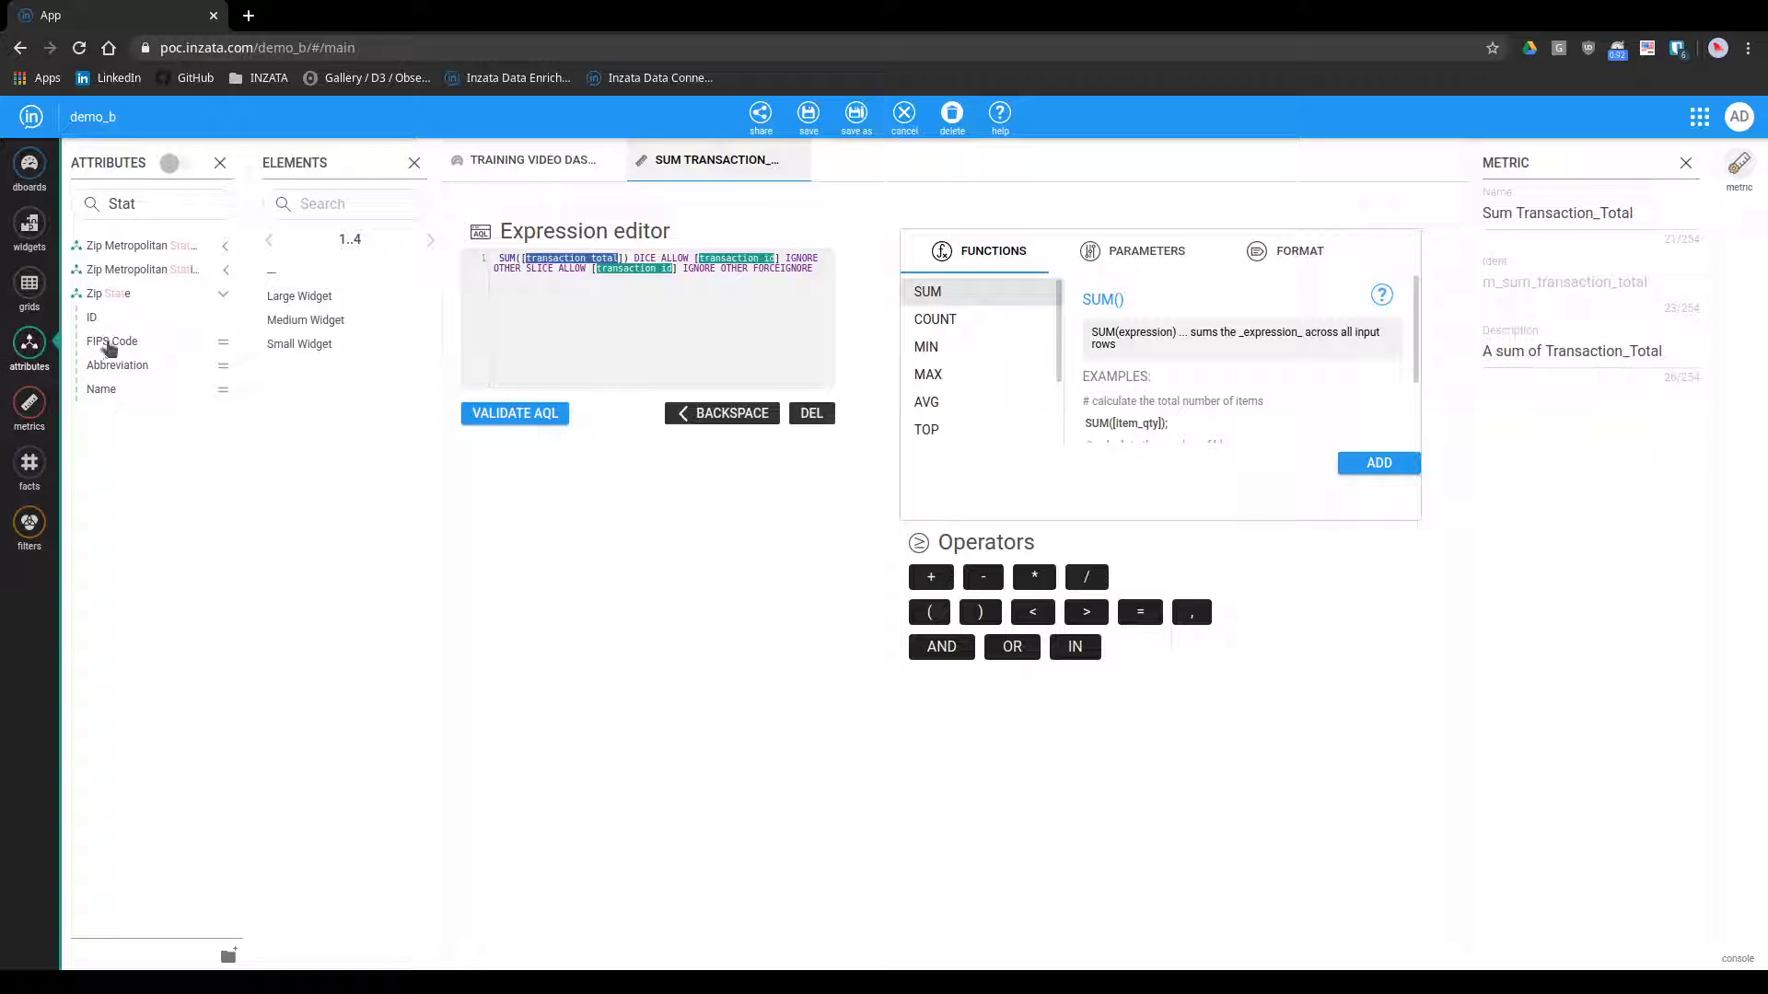
{"action": "left_click_drag", "start_coordinate": [115, 294], "coordinate": [812, 276]}
{"action": "left_click", "coordinate": [534, 416]}
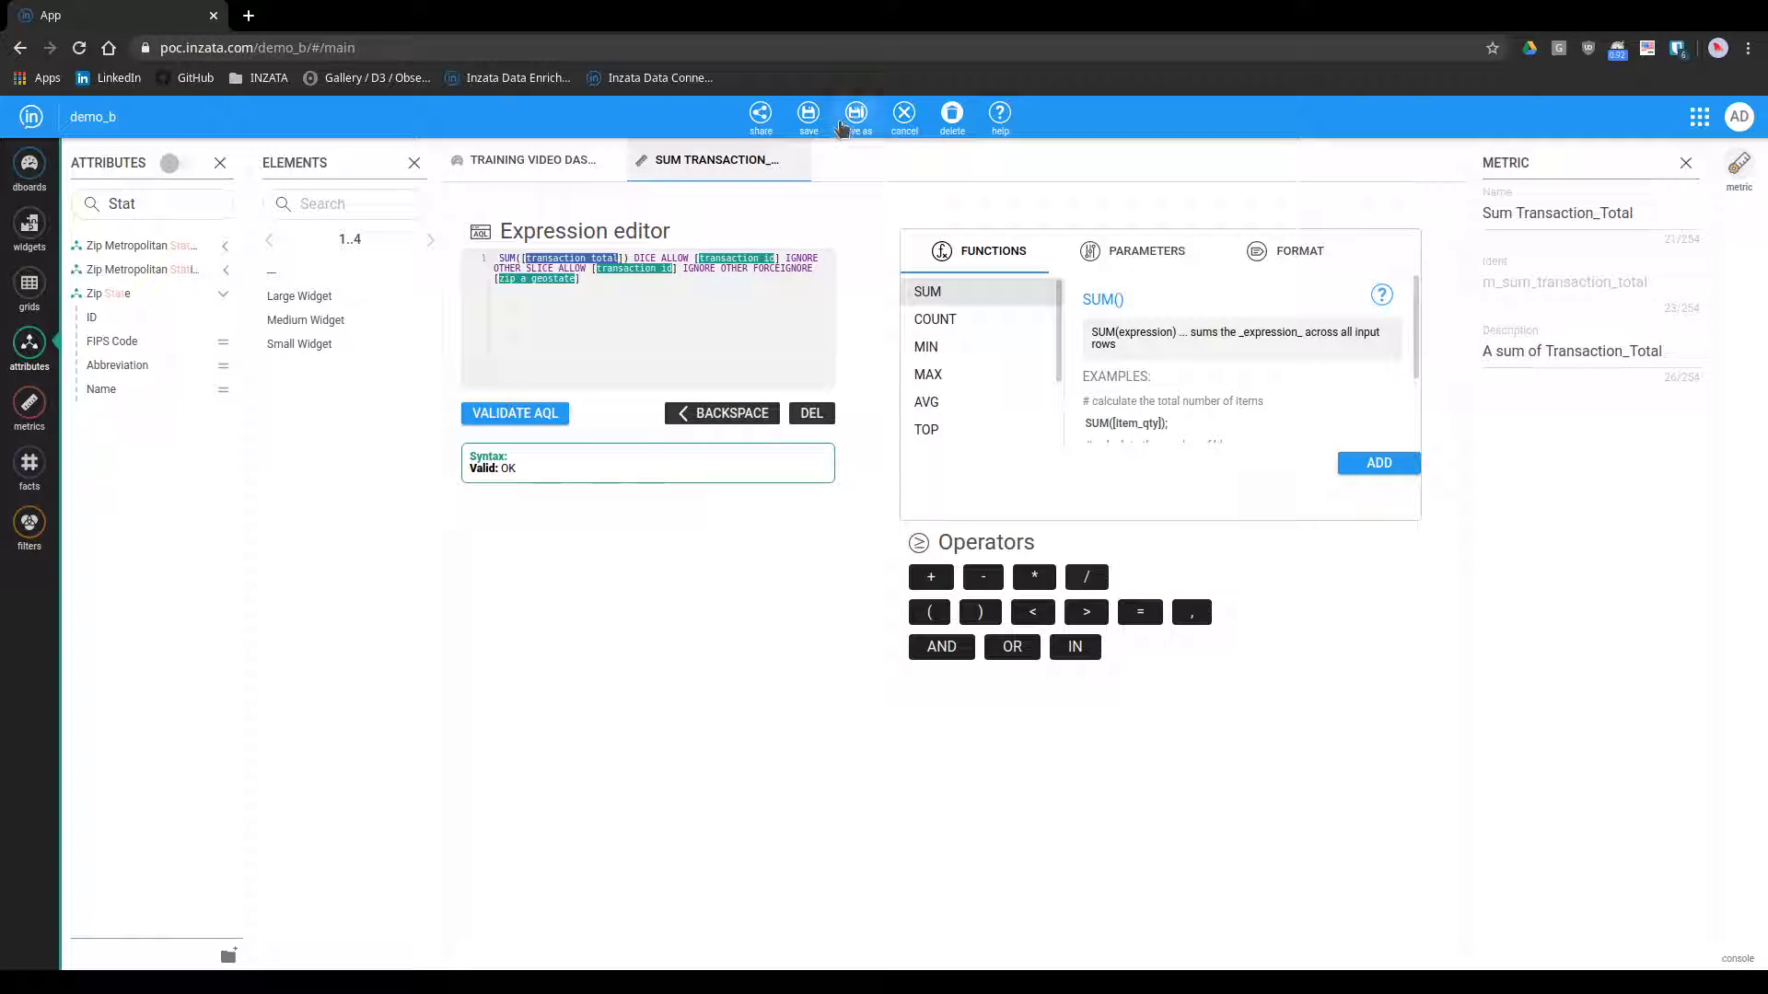
Start saving the metric as a copy with the ident m_benchmark_sum_transaction_total
{"action": "left_click", "coordinate": [855, 114]}
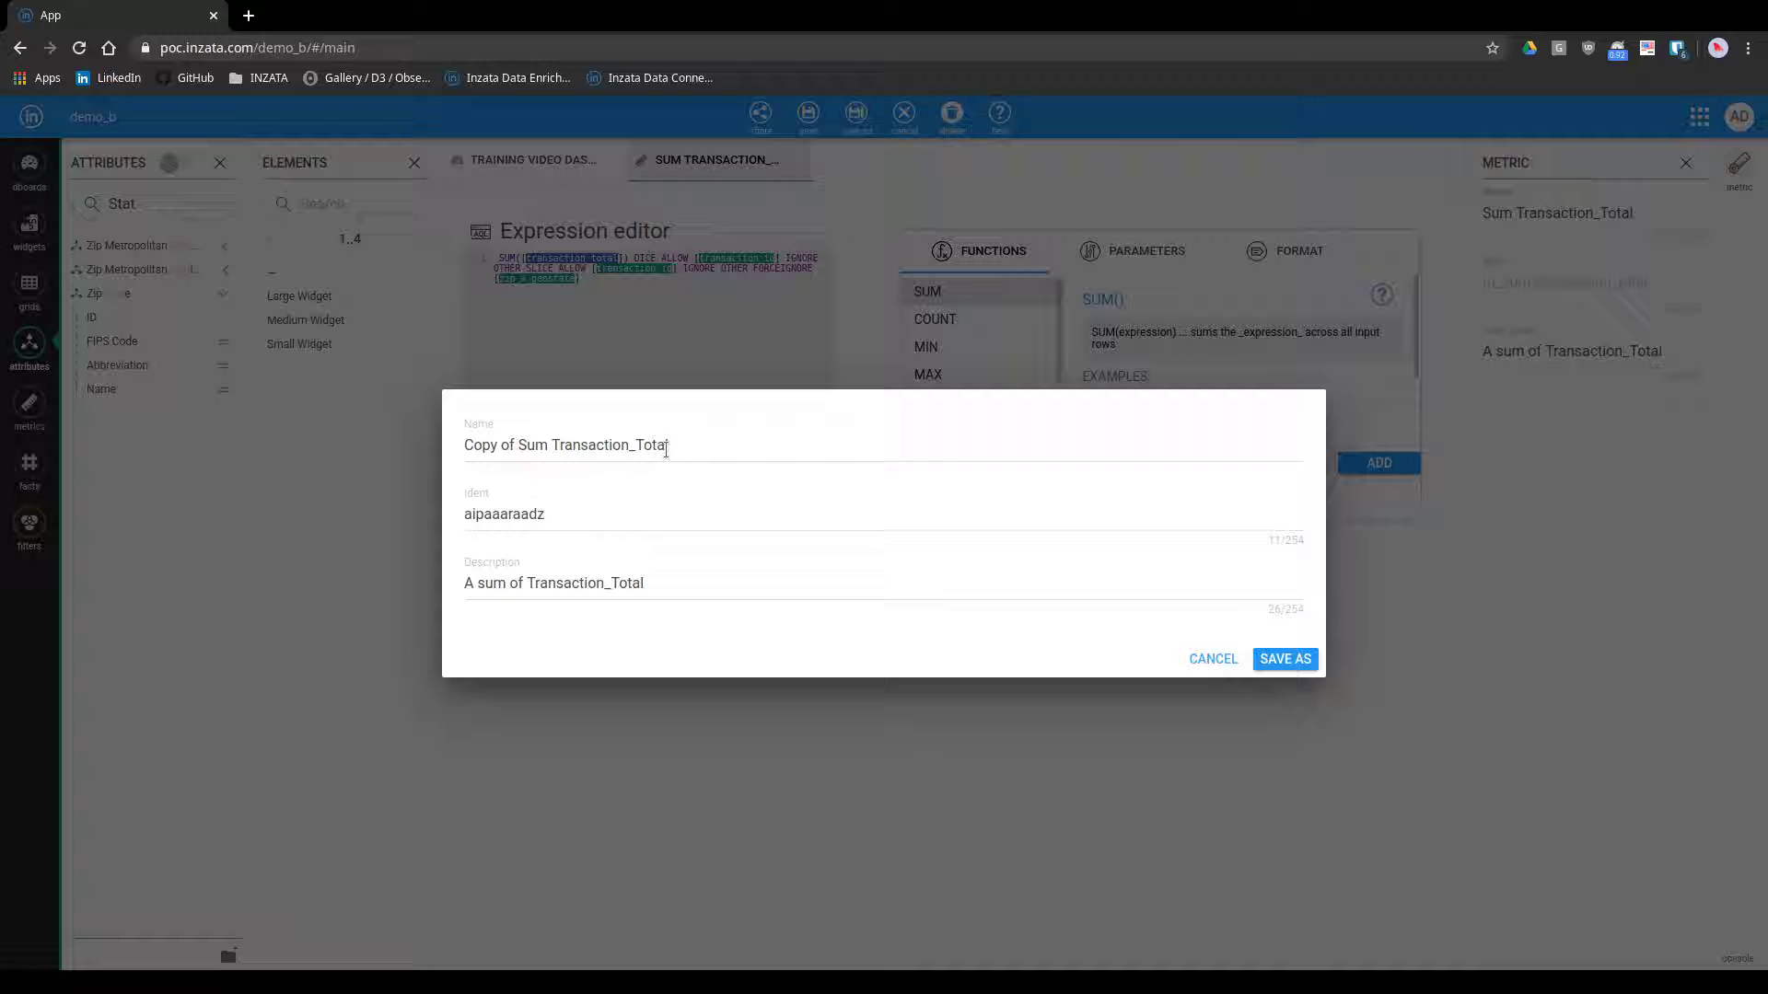
{"action": "double_click", "coordinate": [565, 520]}
{"action": "key", "text": "ctrl+v"}
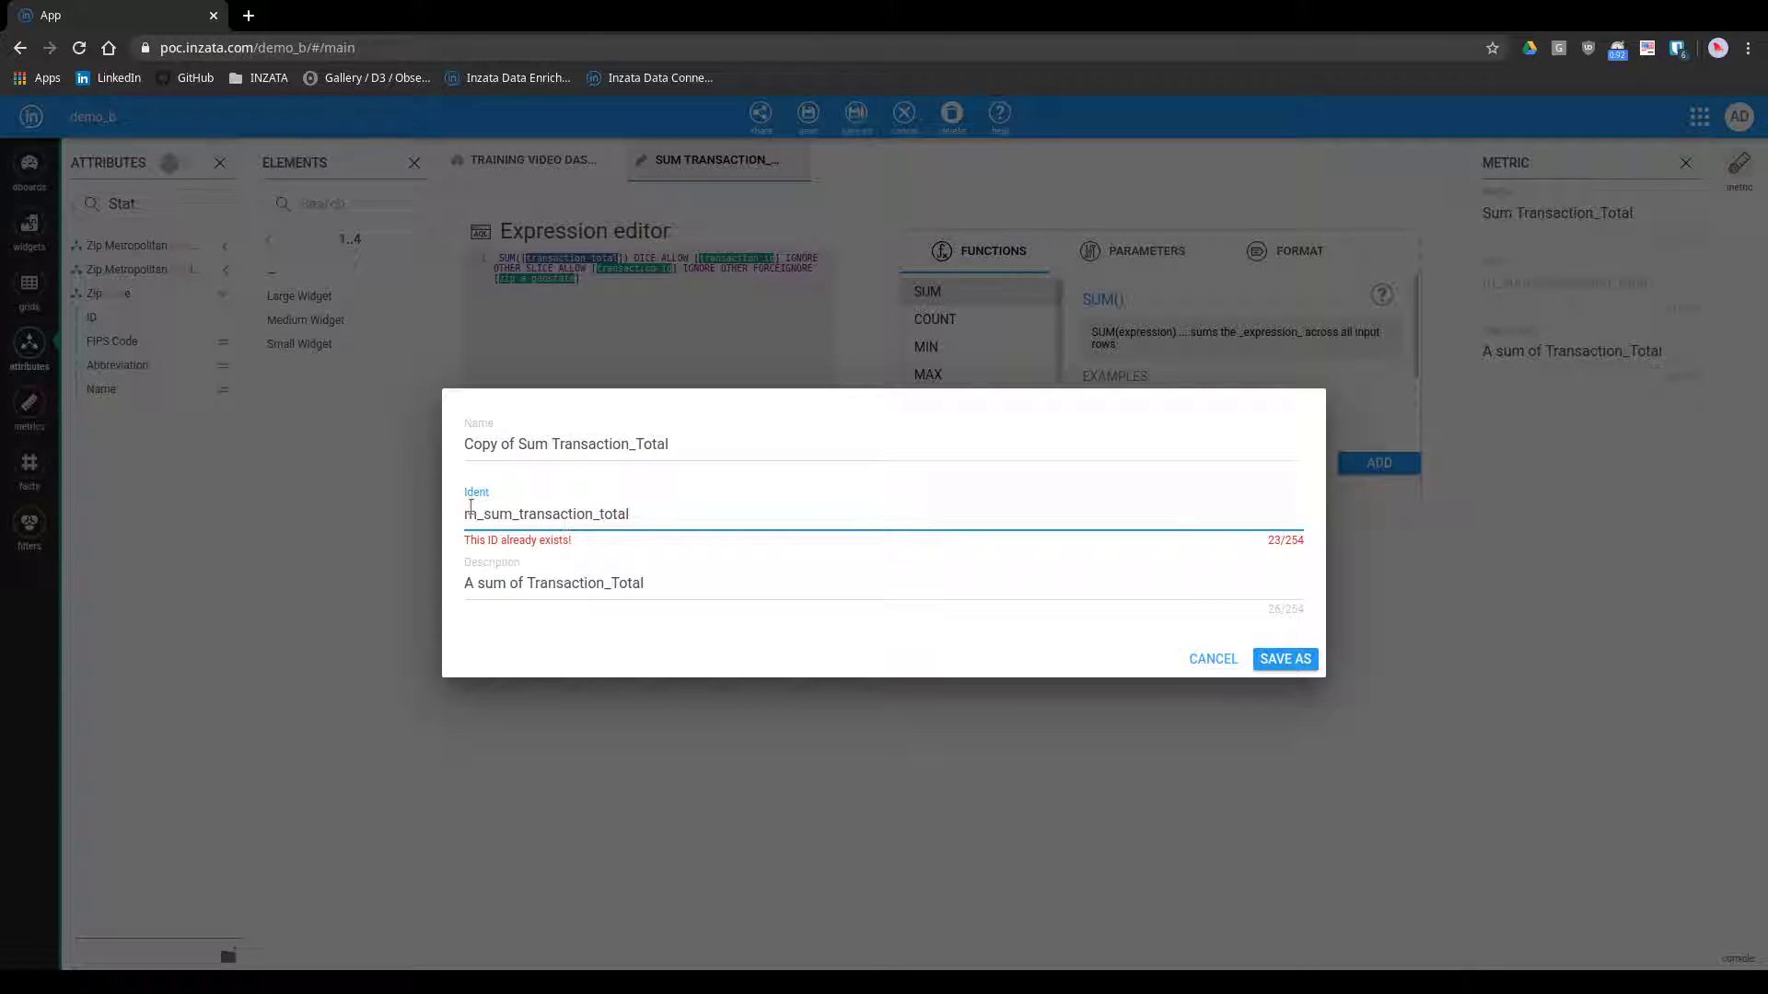
{"action": "left_click", "coordinate": [488, 516]}
{"action": "type", "text": "benchmark"}
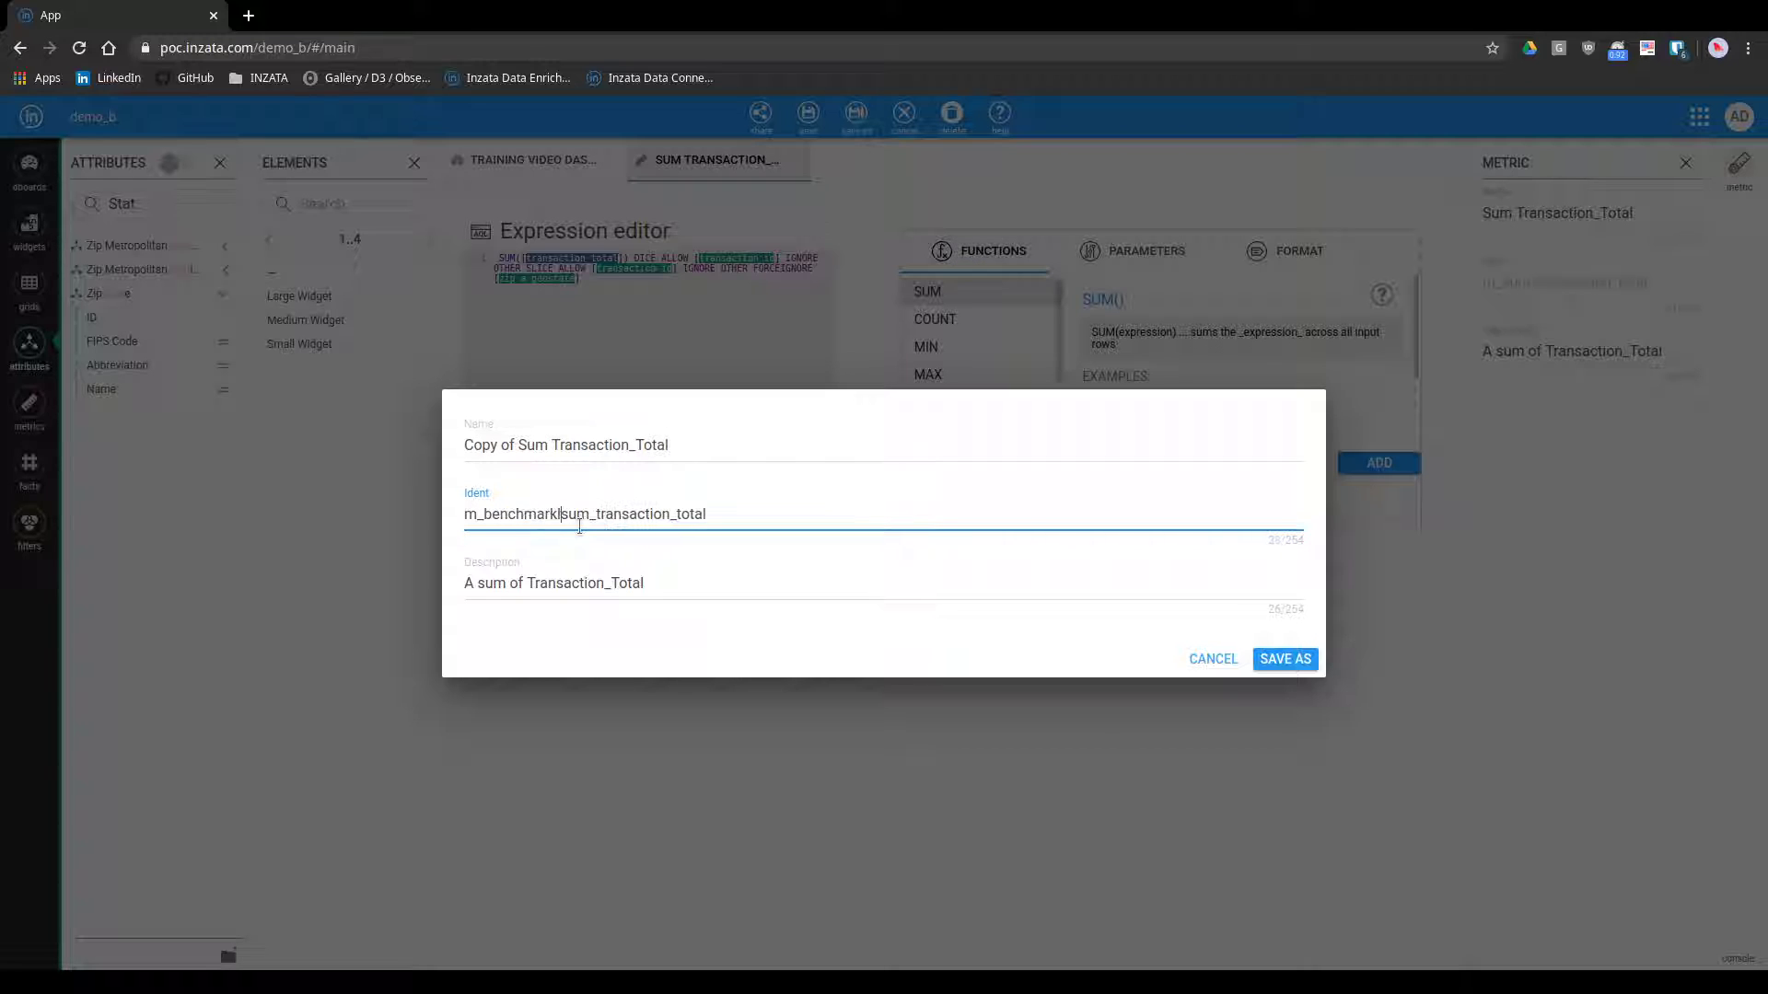
{"action": "type", "text": "_"}
Name the metric copy "Benchmark Sum Transaction_Total", clear its description, and save it
{"action": "left_click_drag", "start_coordinate": [517, 445], "coordinate": [465, 444]}
{"action": "type", "text": "Benchmark"}
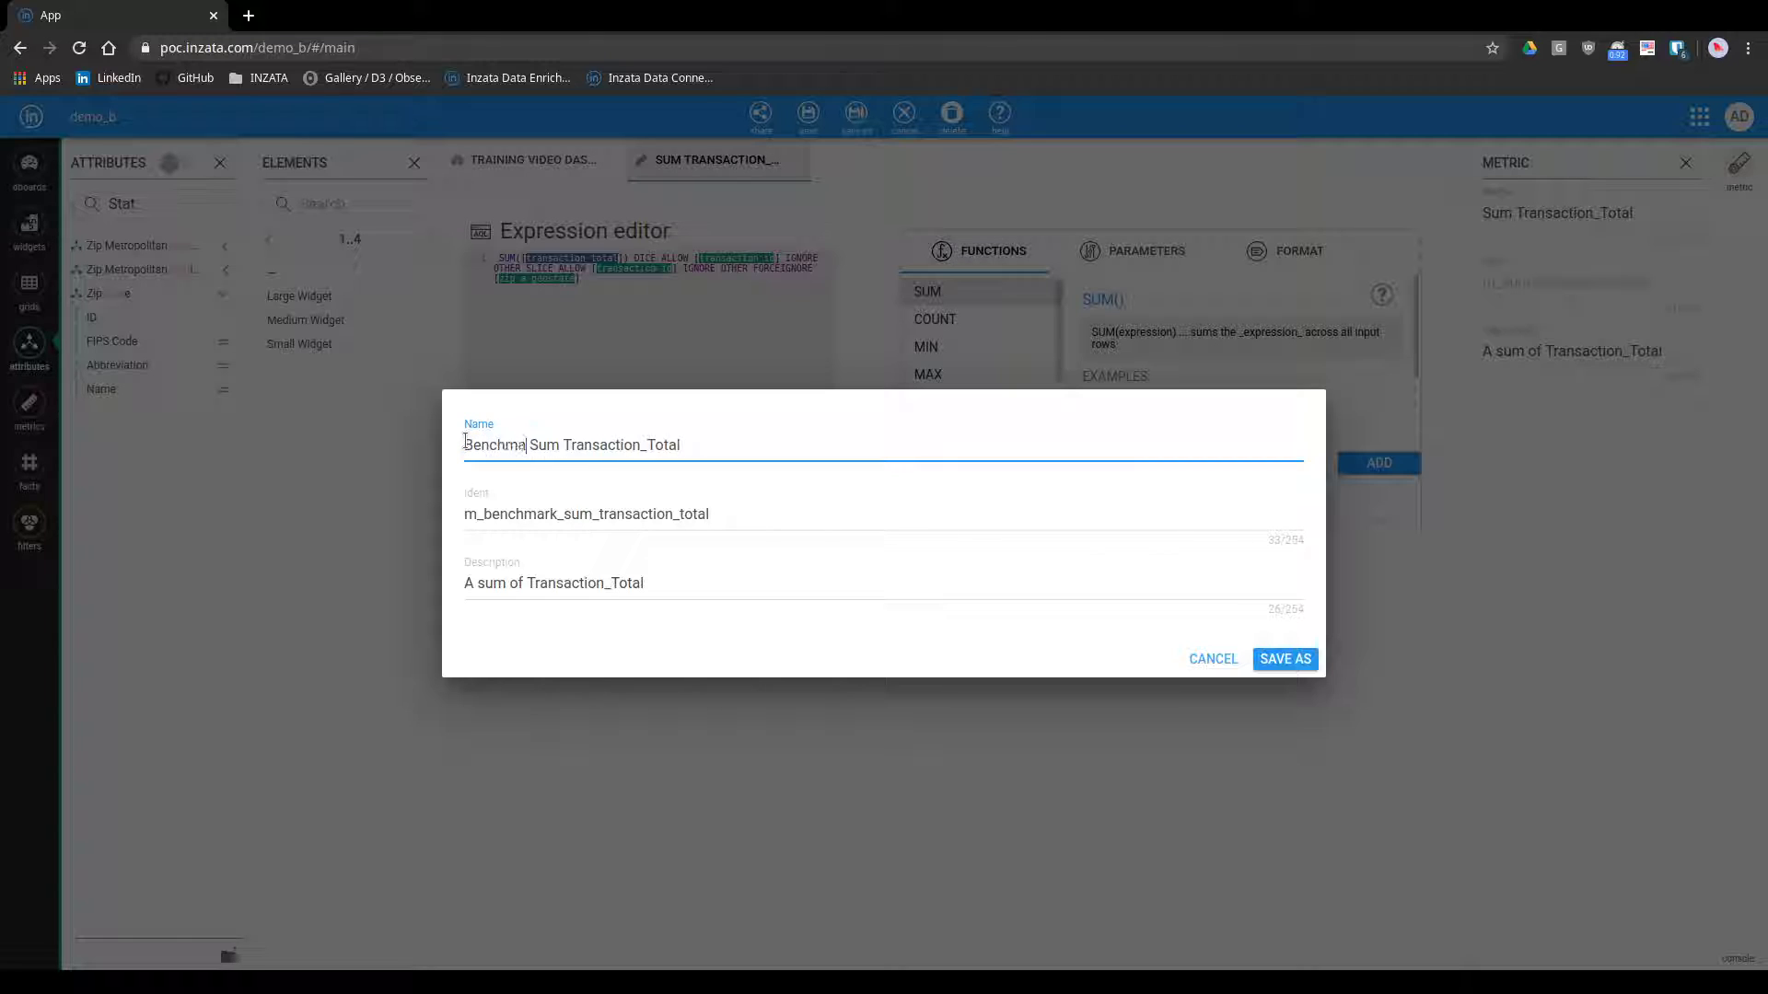
{"action": "triple_click", "coordinate": [702, 593]}
{"action": "key", "text": "BackSpace"}
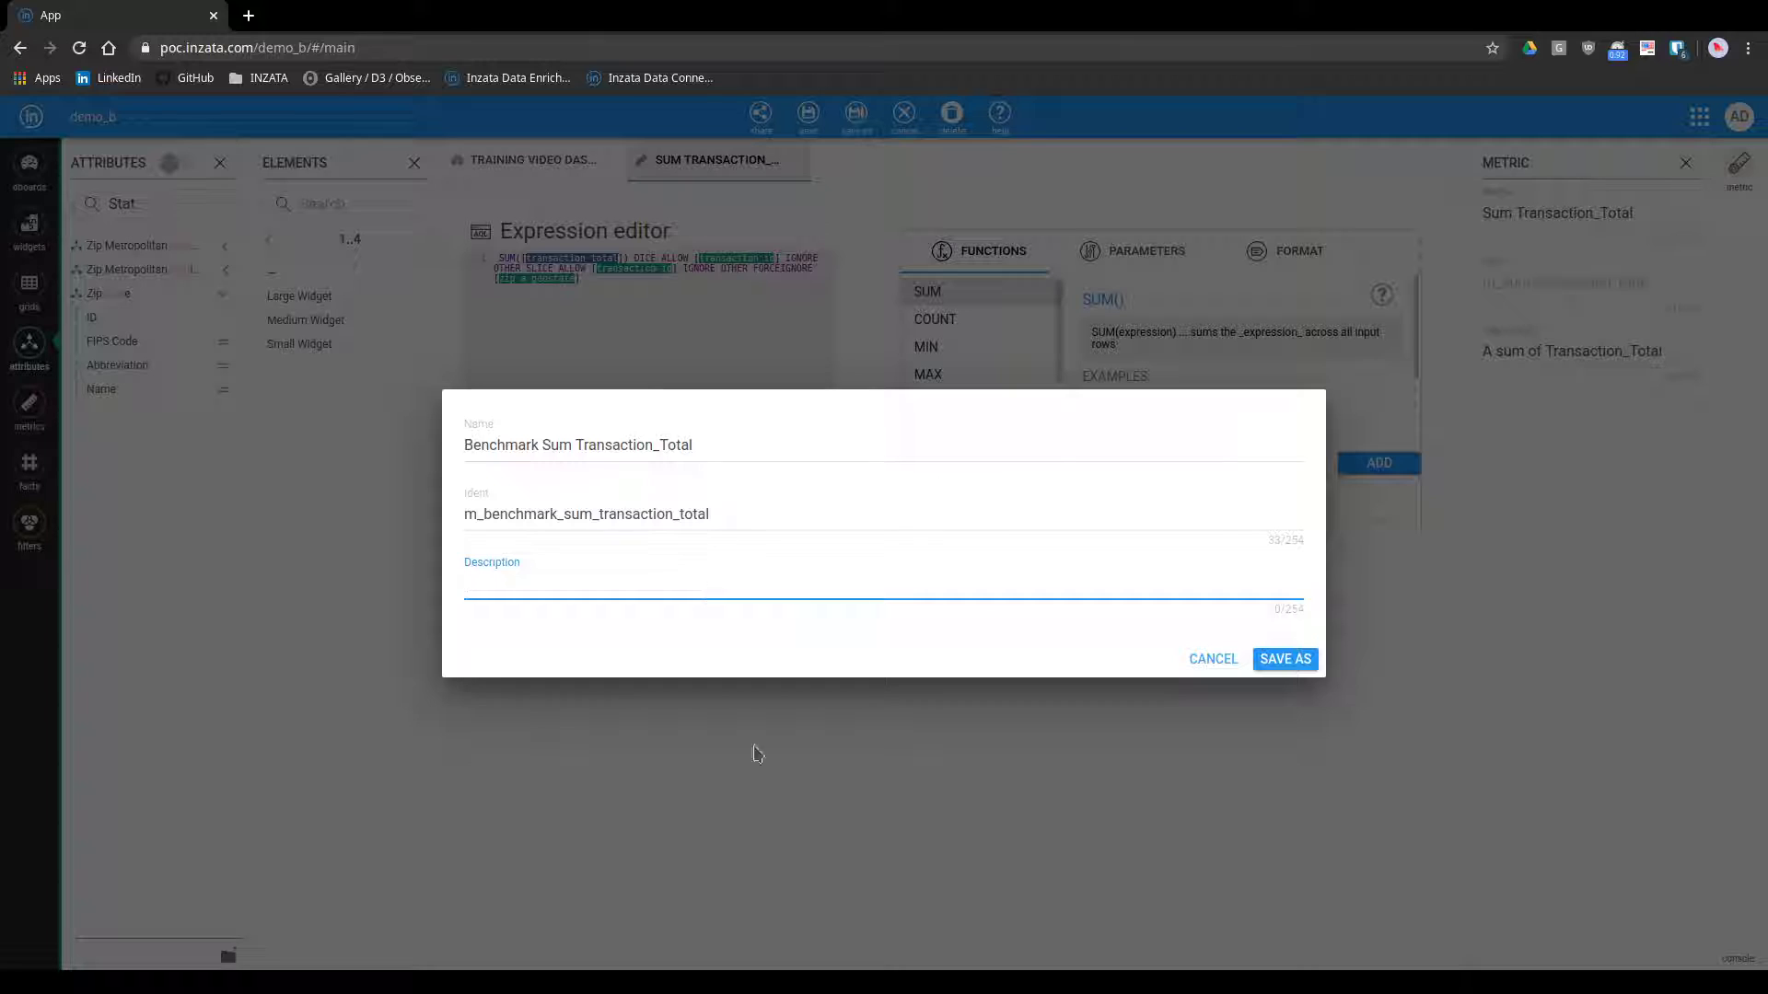
{"action": "left_click", "coordinate": [1294, 659]}
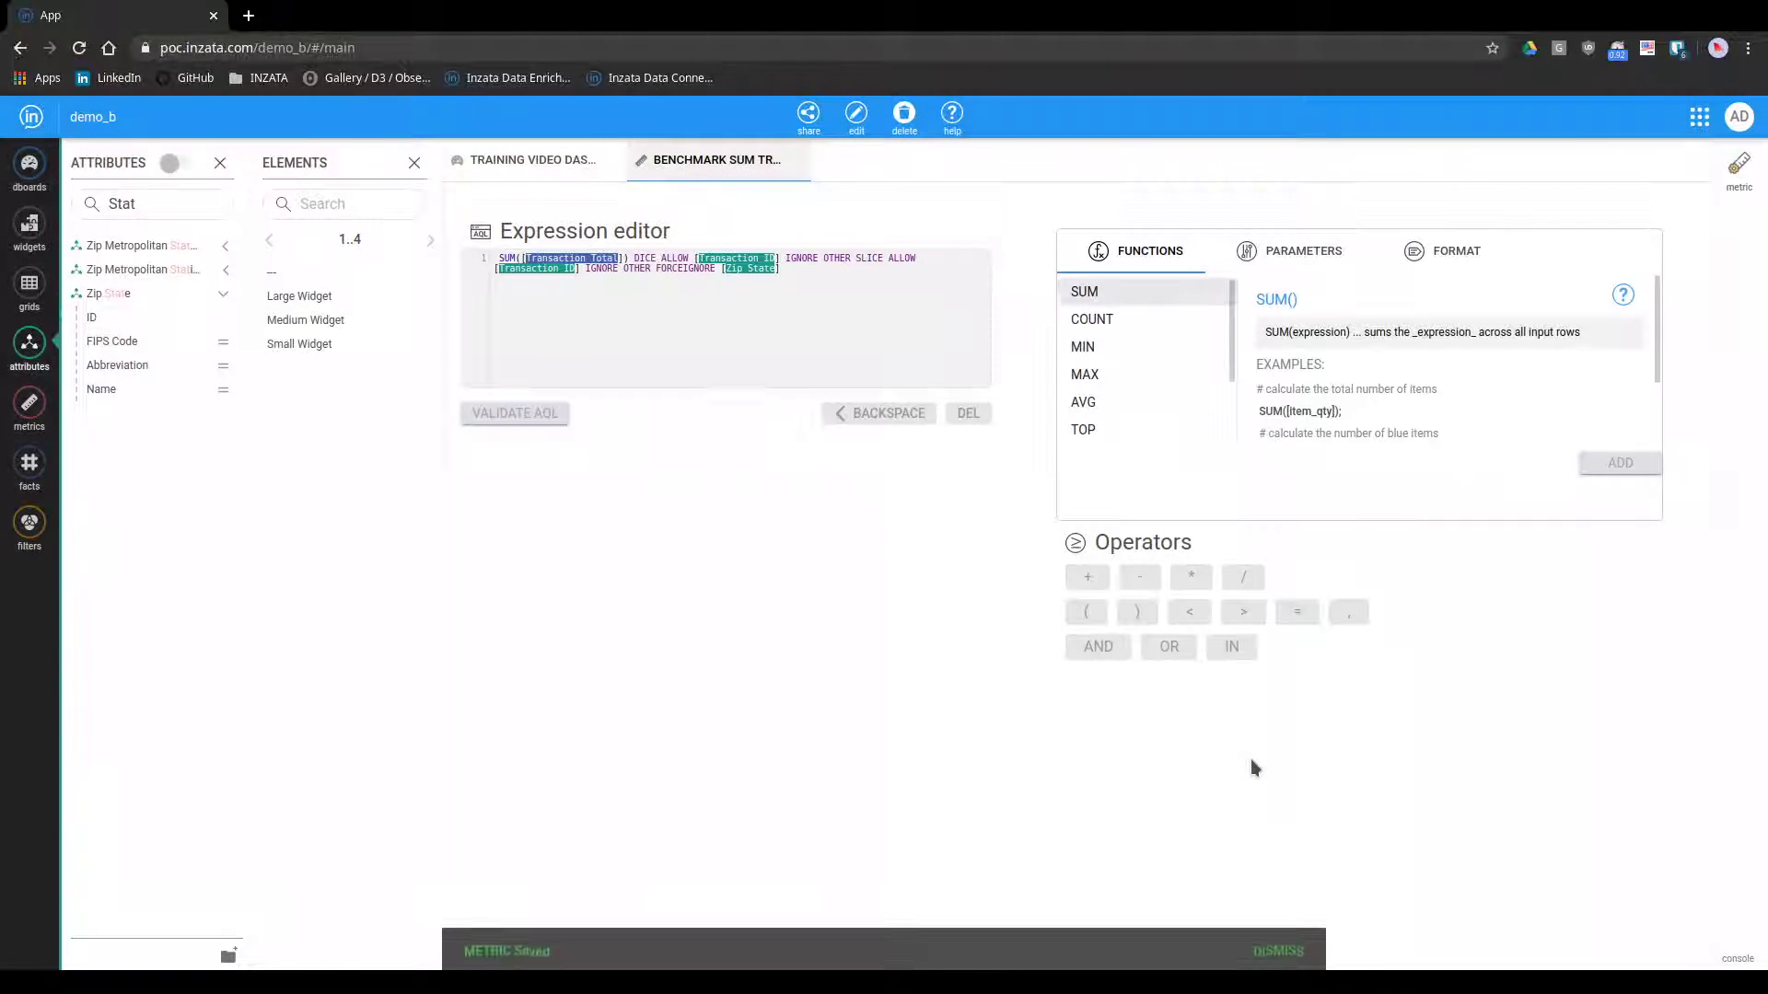
Return to the training video dashboard and add the Benchmark Sum Transaction_Total metric to the table, ahead of Sum Transaction_Total
{"action": "left_click", "coordinate": [547, 171]}
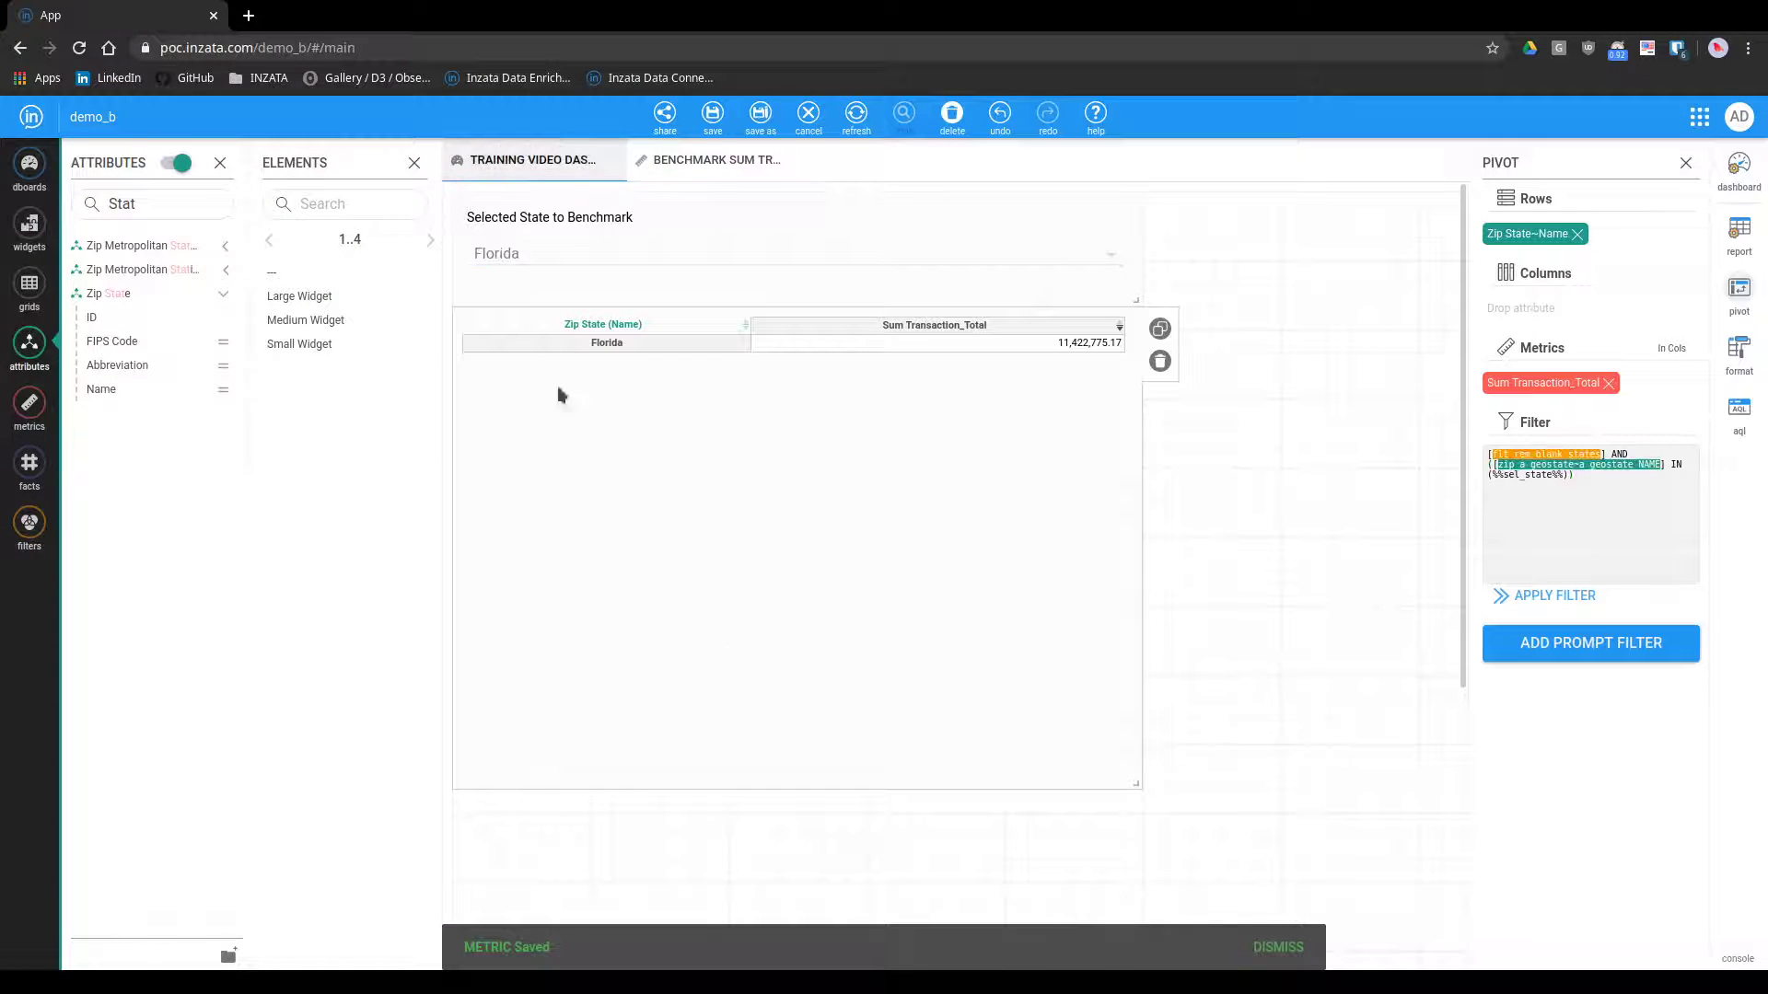
{"action": "left_click", "coordinate": [29, 402]}
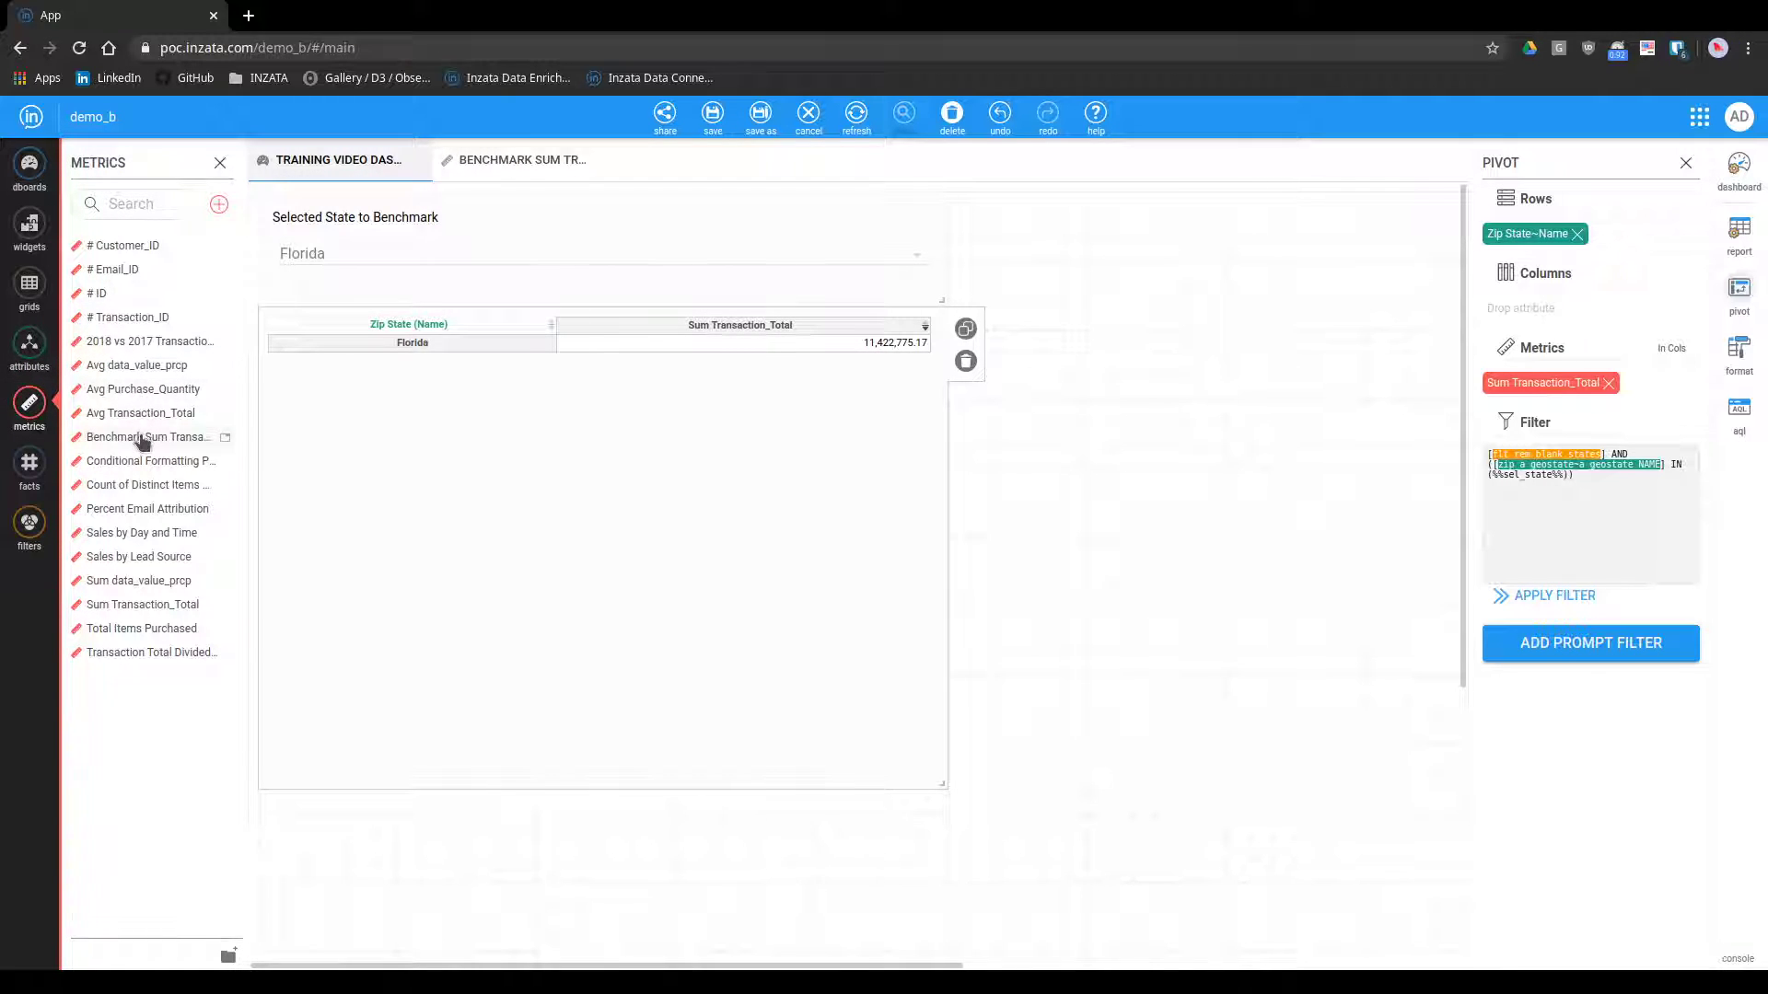
{"action": "left_click_drag", "start_coordinate": [148, 438], "coordinate": [1494, 393]}
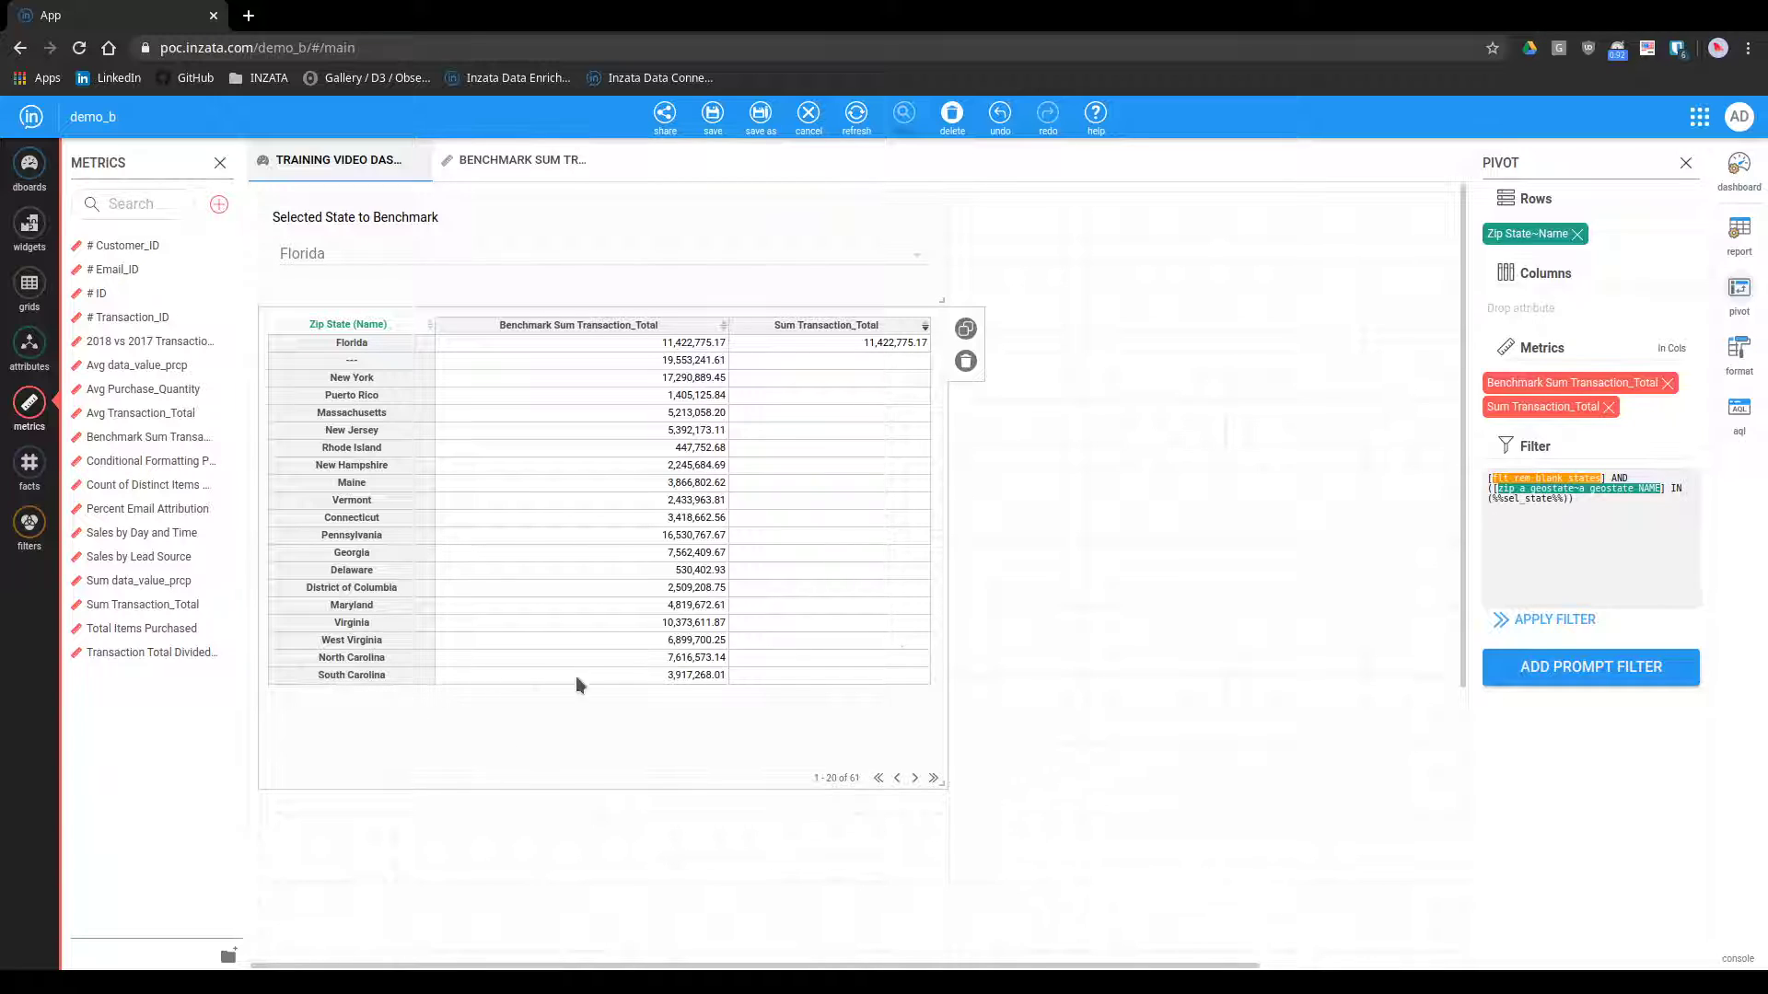
Display the table as a Spline chart with the median shown on the X axis and a stroke size of 2
{"action": "left_click", "coordinate": [1731, 363]}
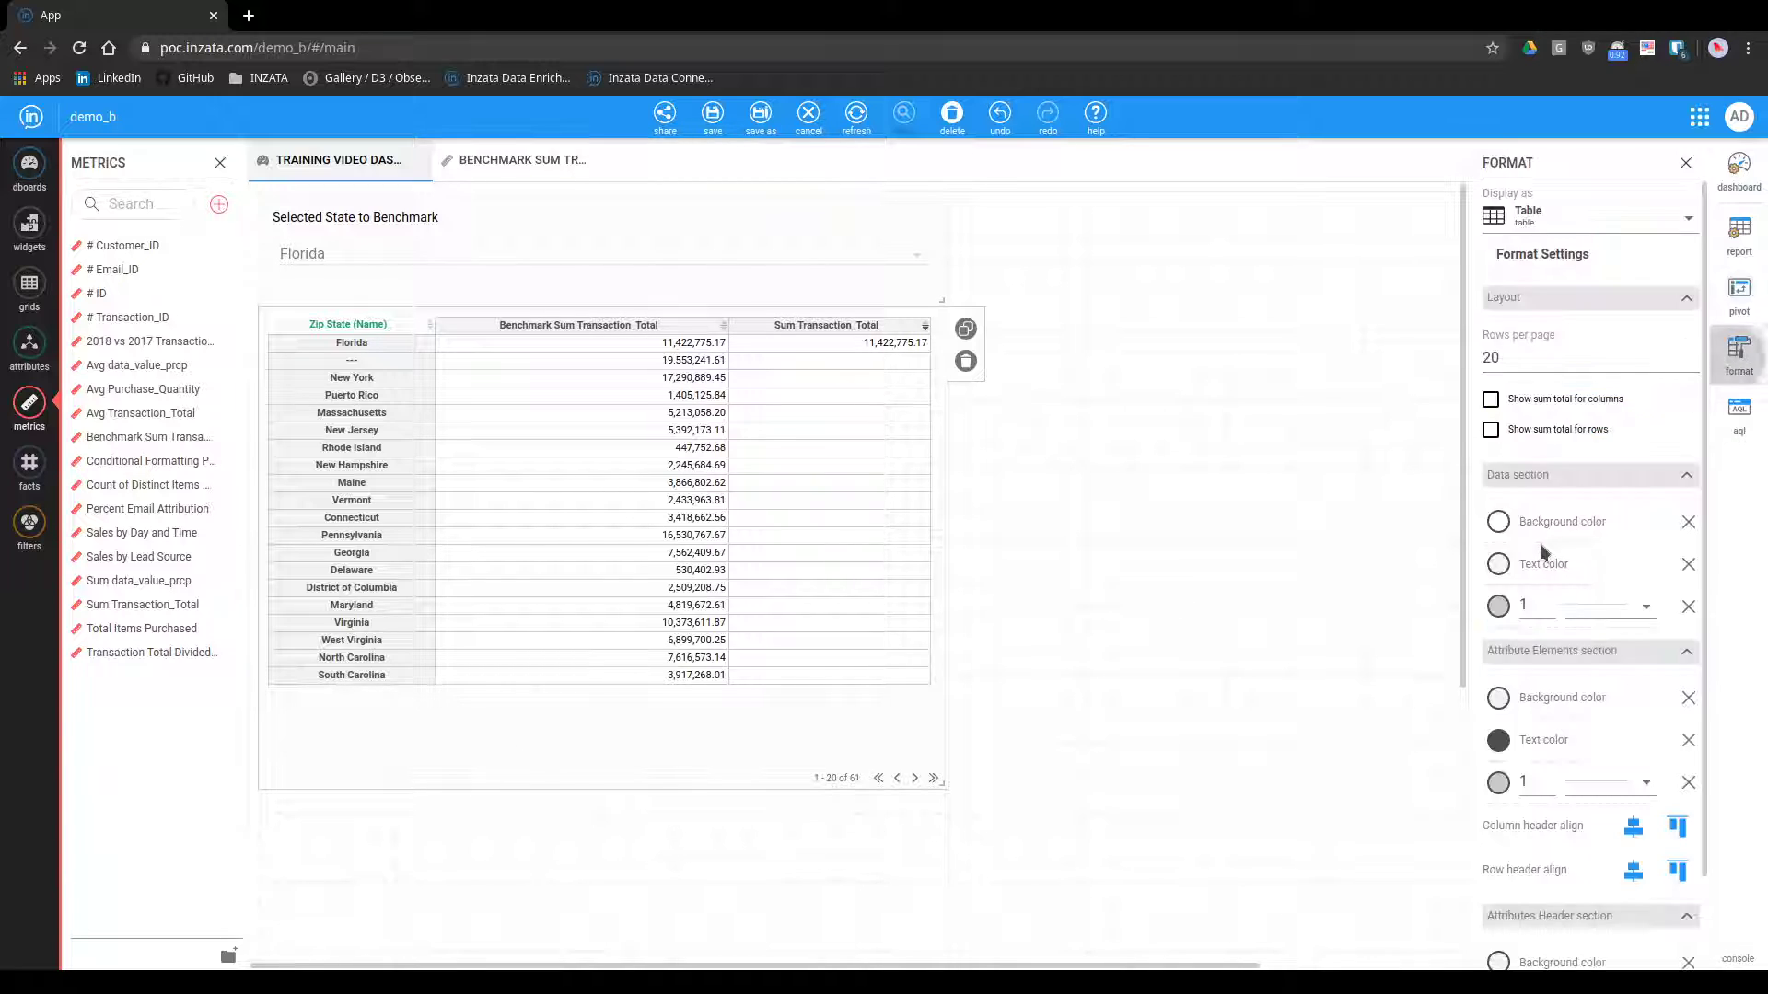
{"action": "left_click", "coordinate": [1558, 216]}
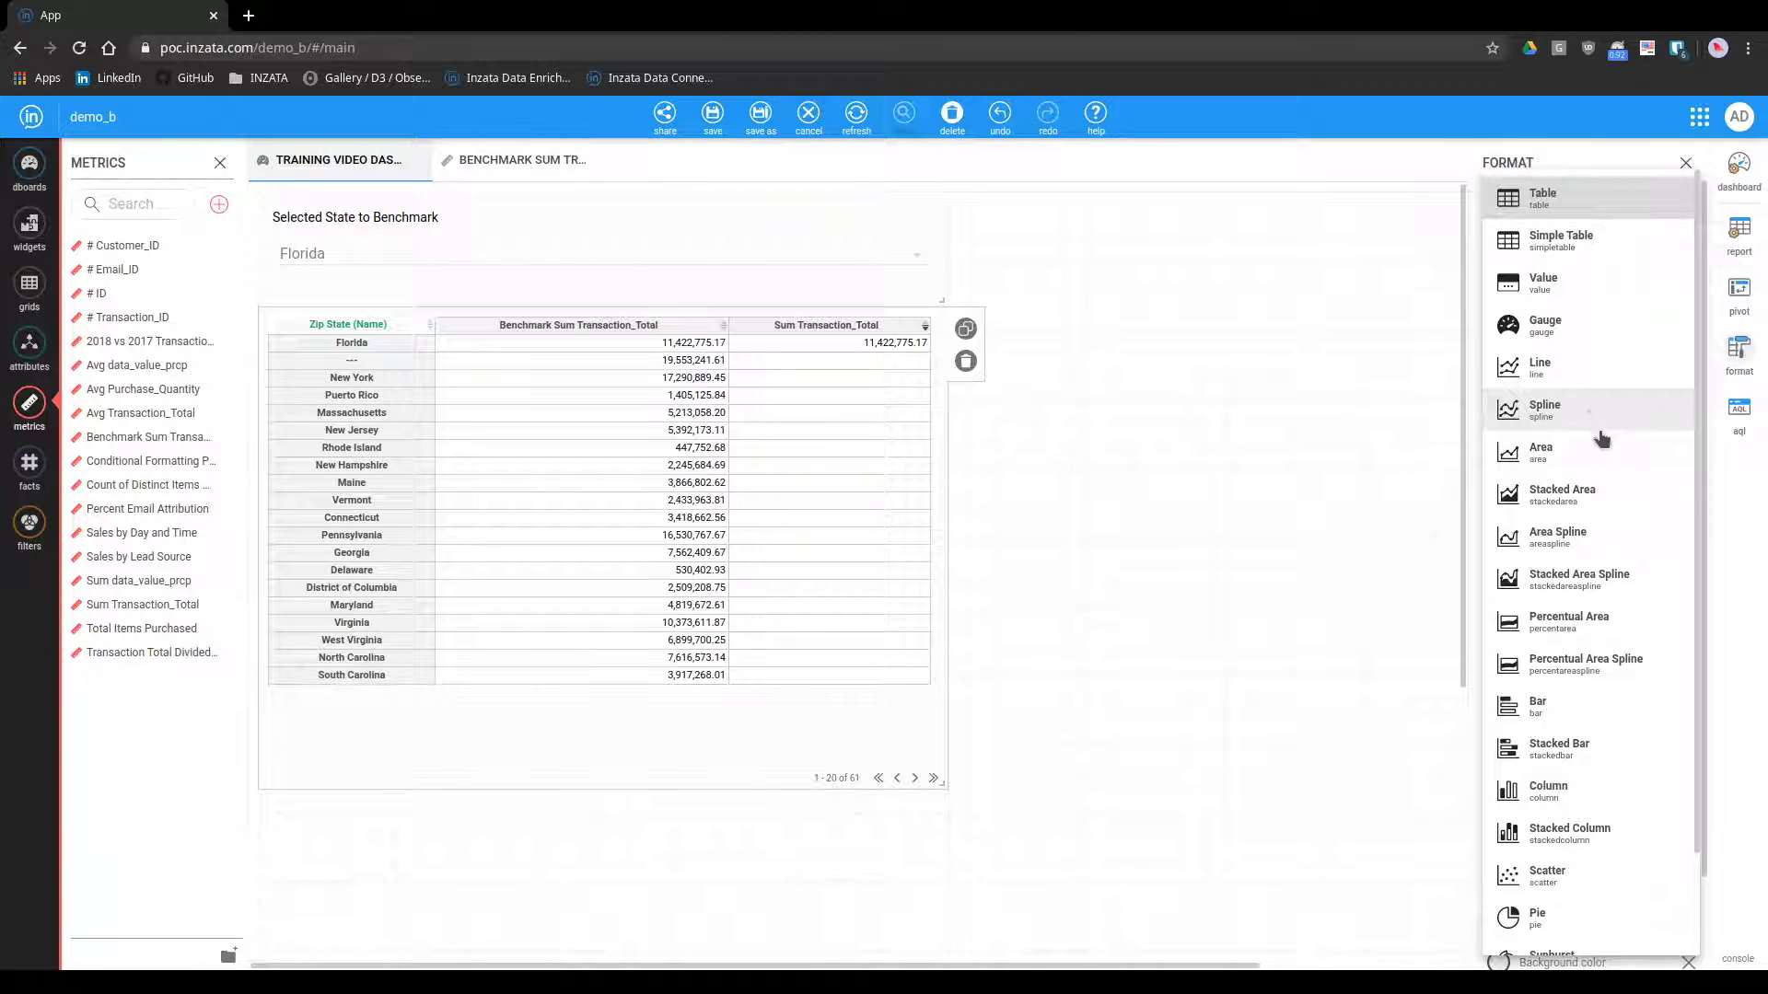
{"action": "left_click", "coordinate": [1565, 412]}
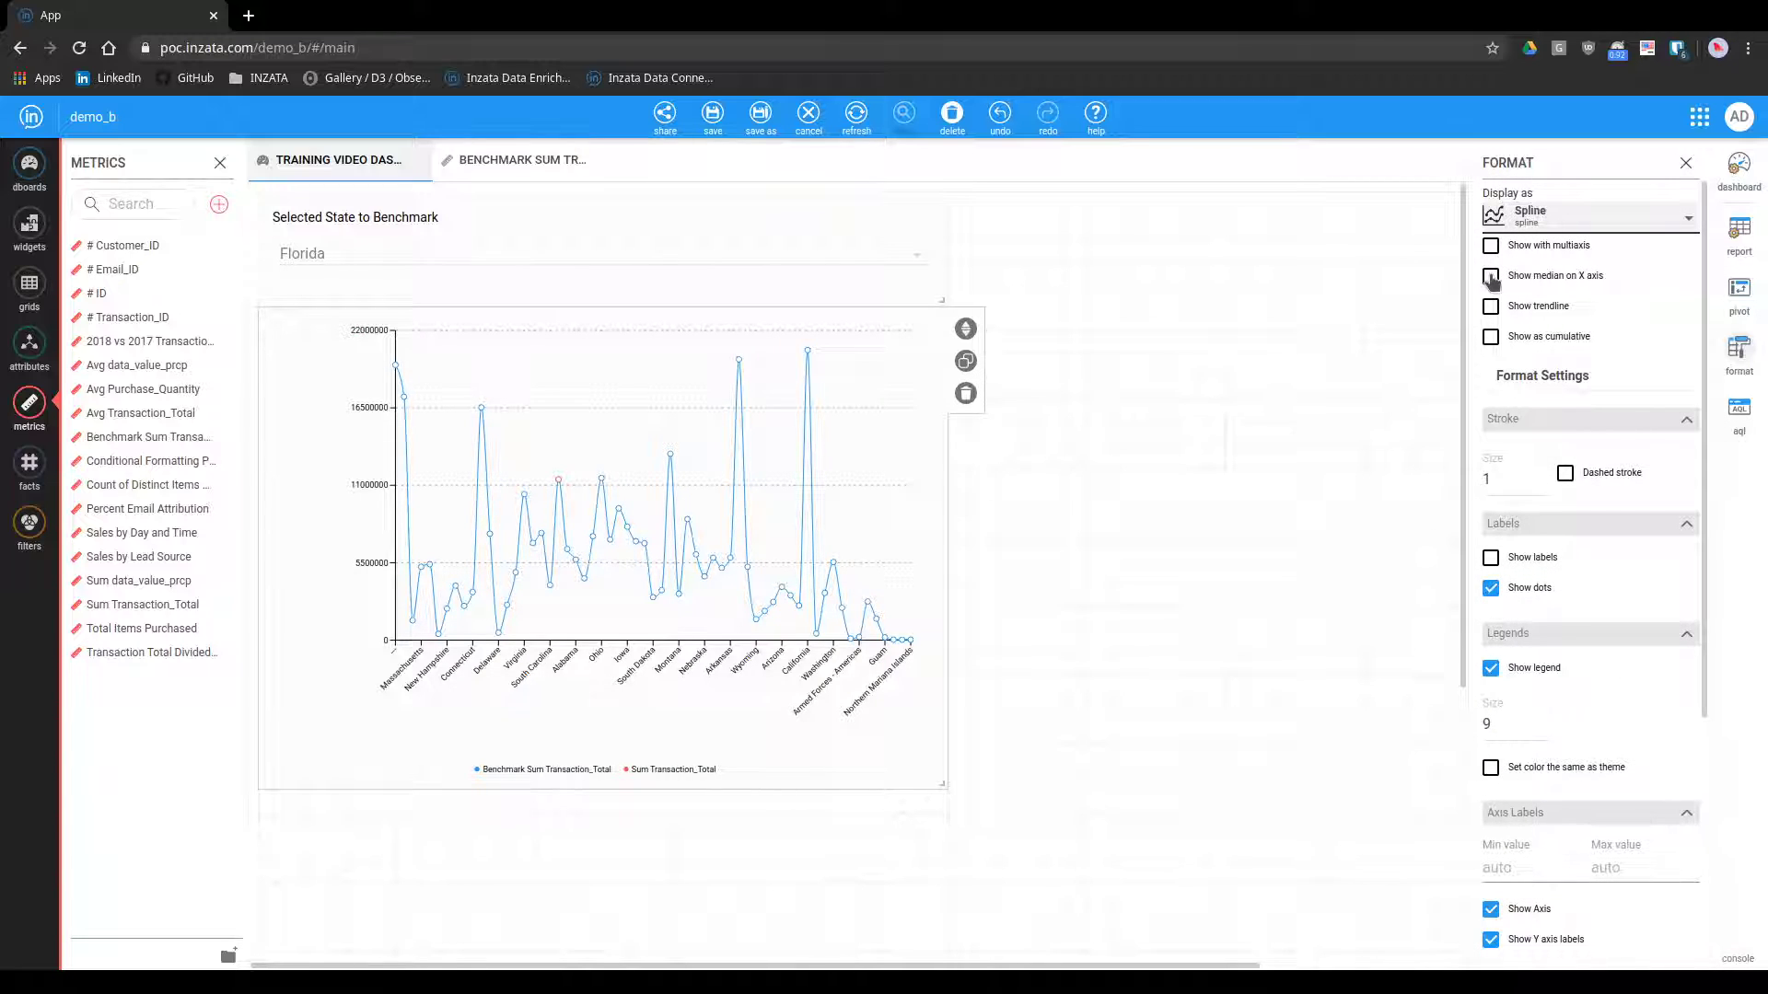
{"action": "left_click", "coordinate": [1491, 276]}
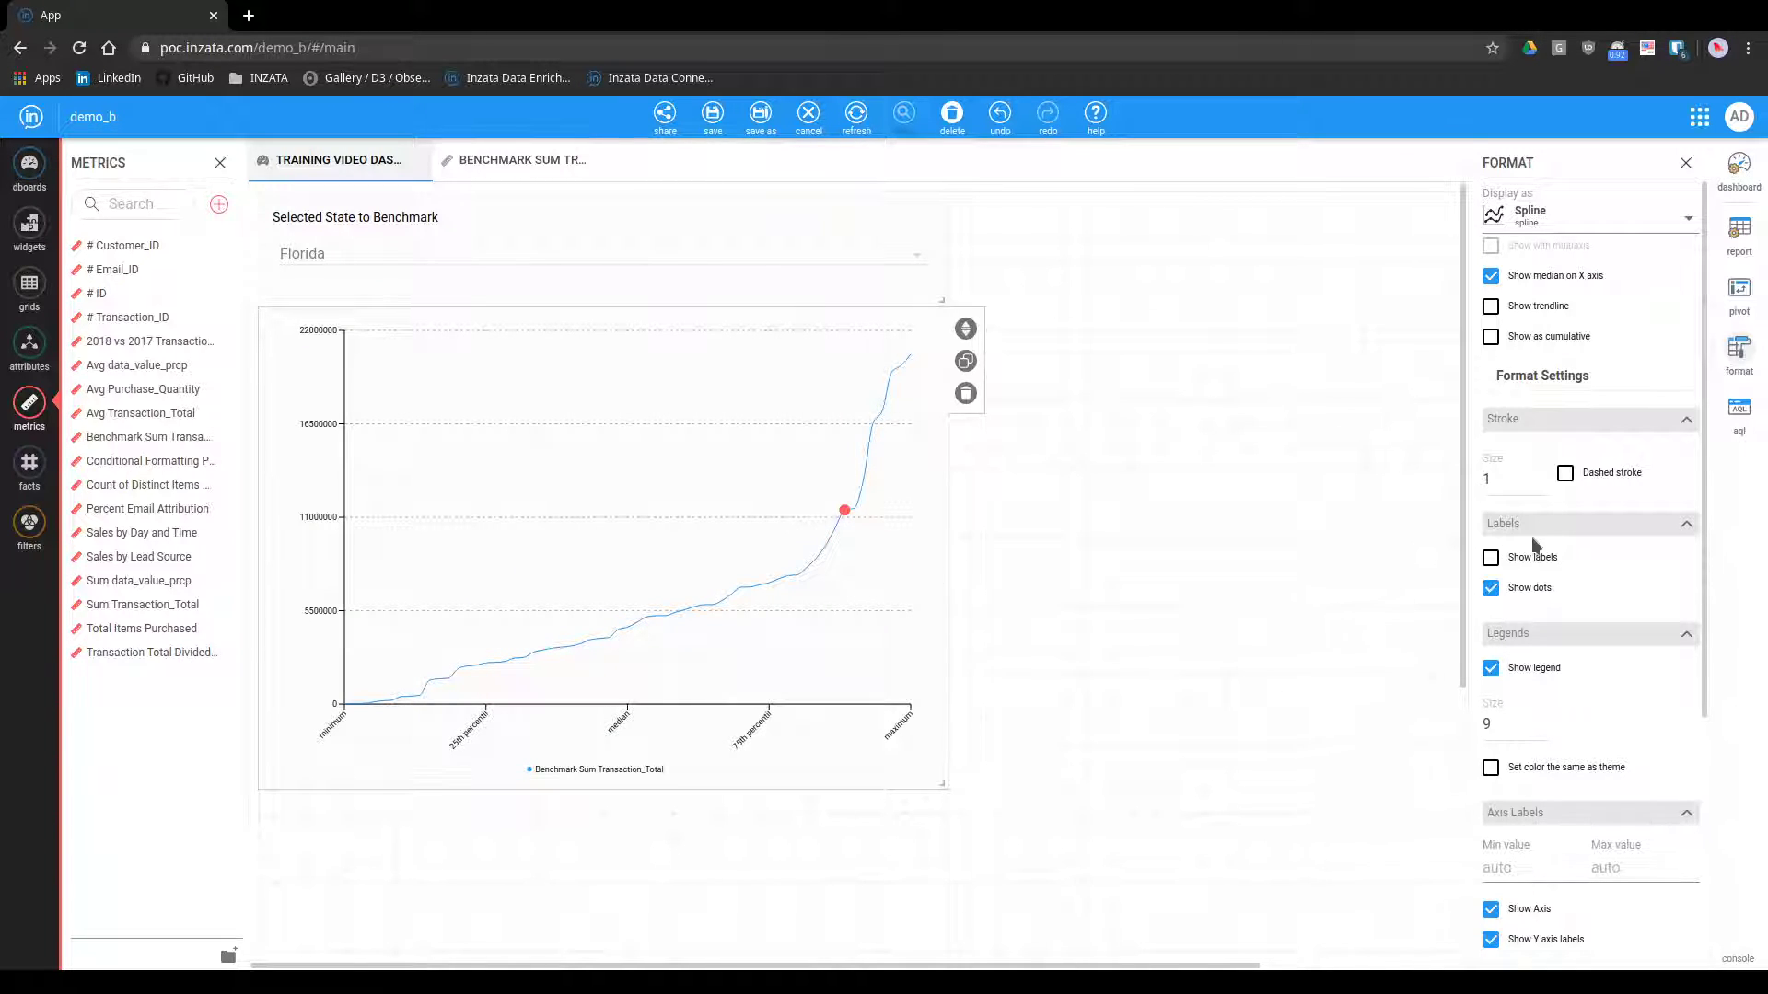
{"action": "left_click", "coordinate": [1540, 476]}
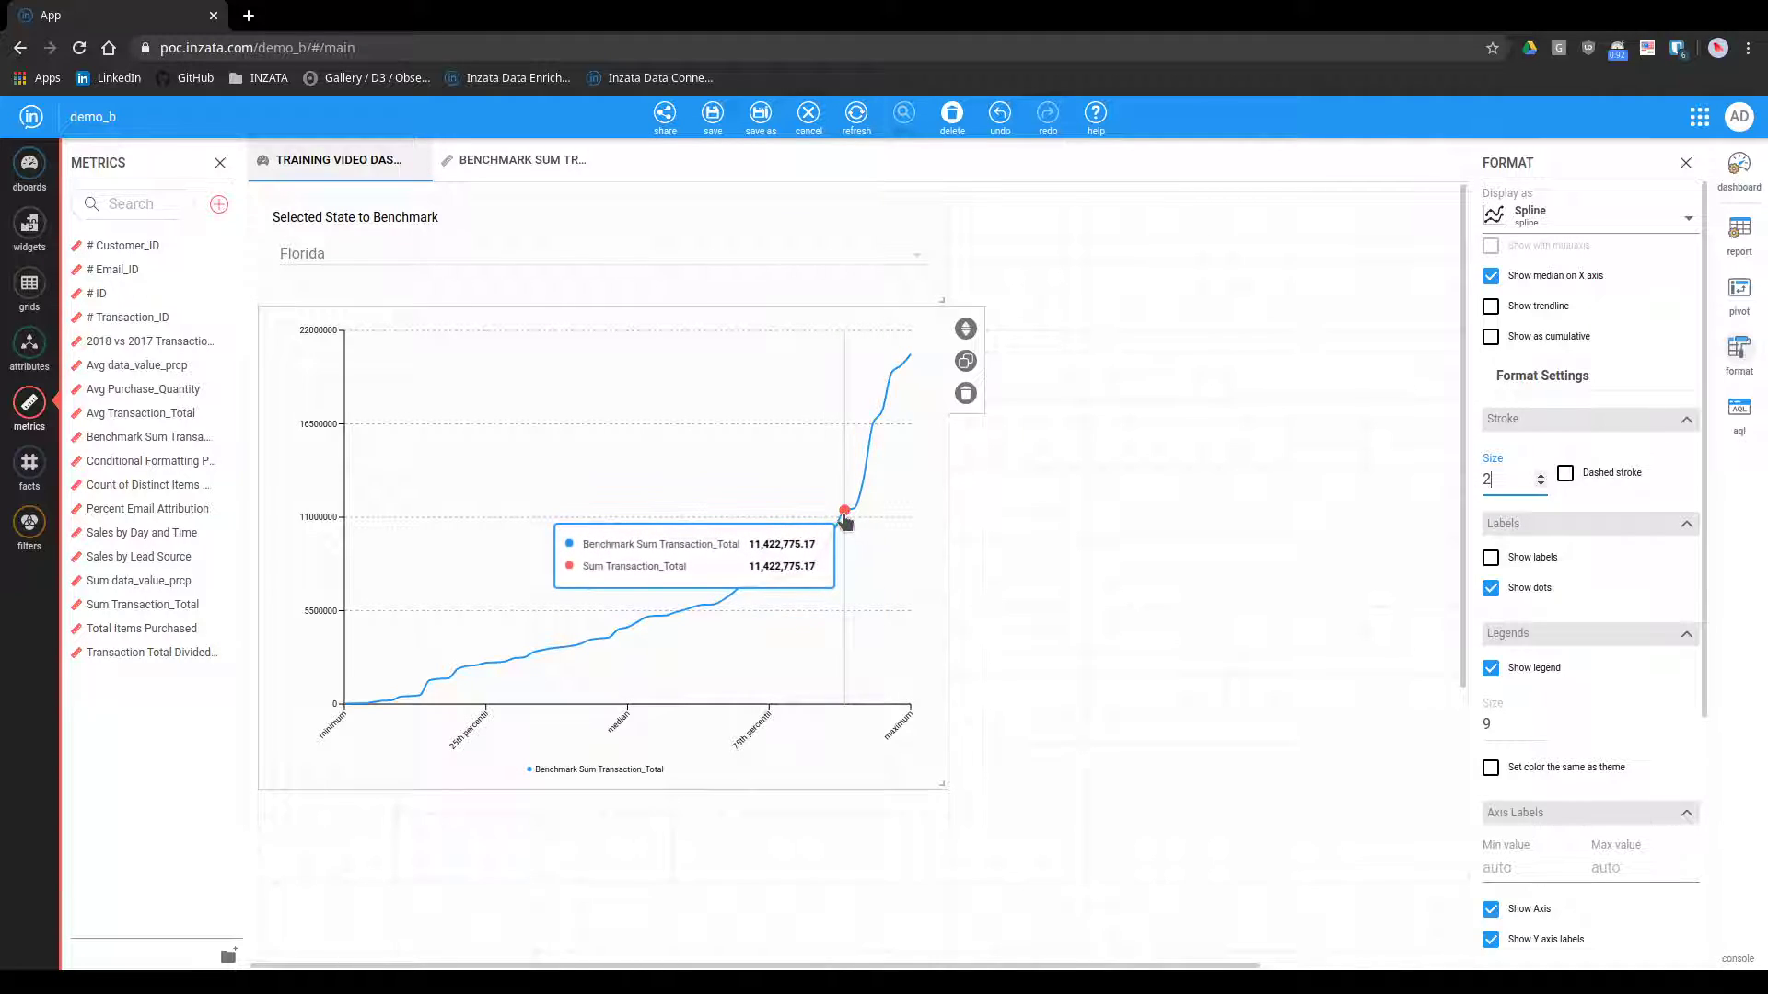
Save the training video dashboard and show it in the viewer
{"action": "left_click", "coordinate": [714, 117]}
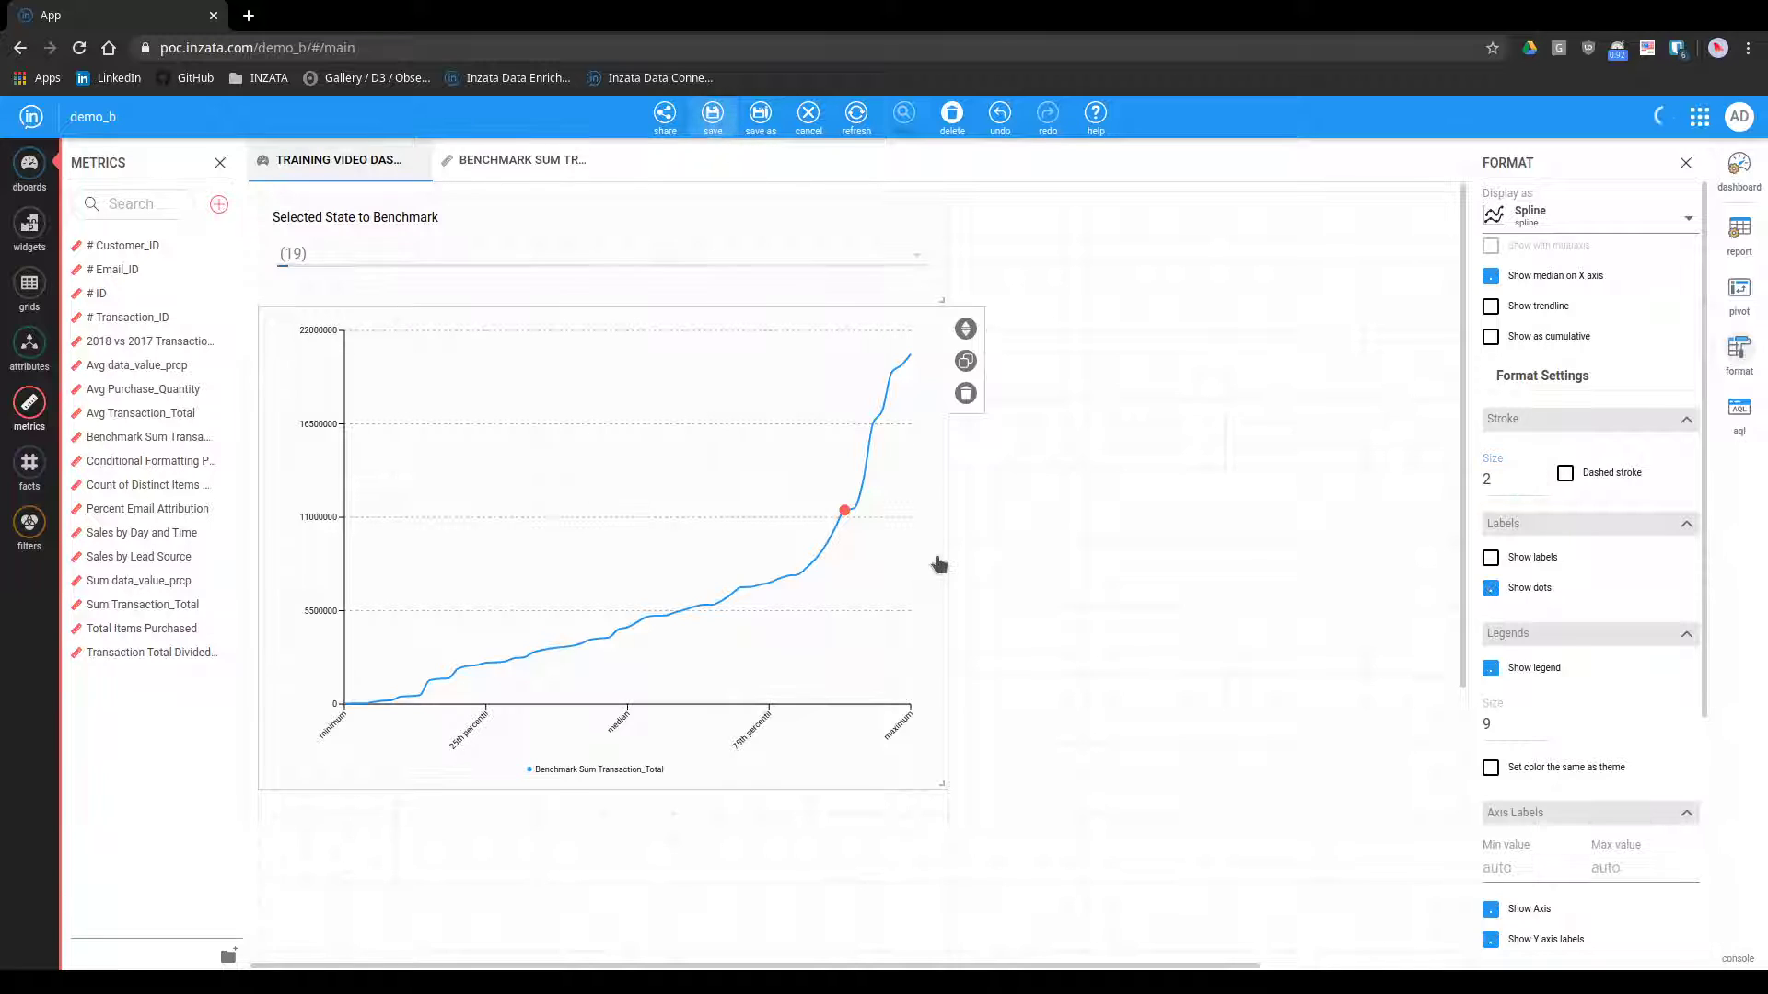
{"action": "left_click", "coordinate": [876, 117]}
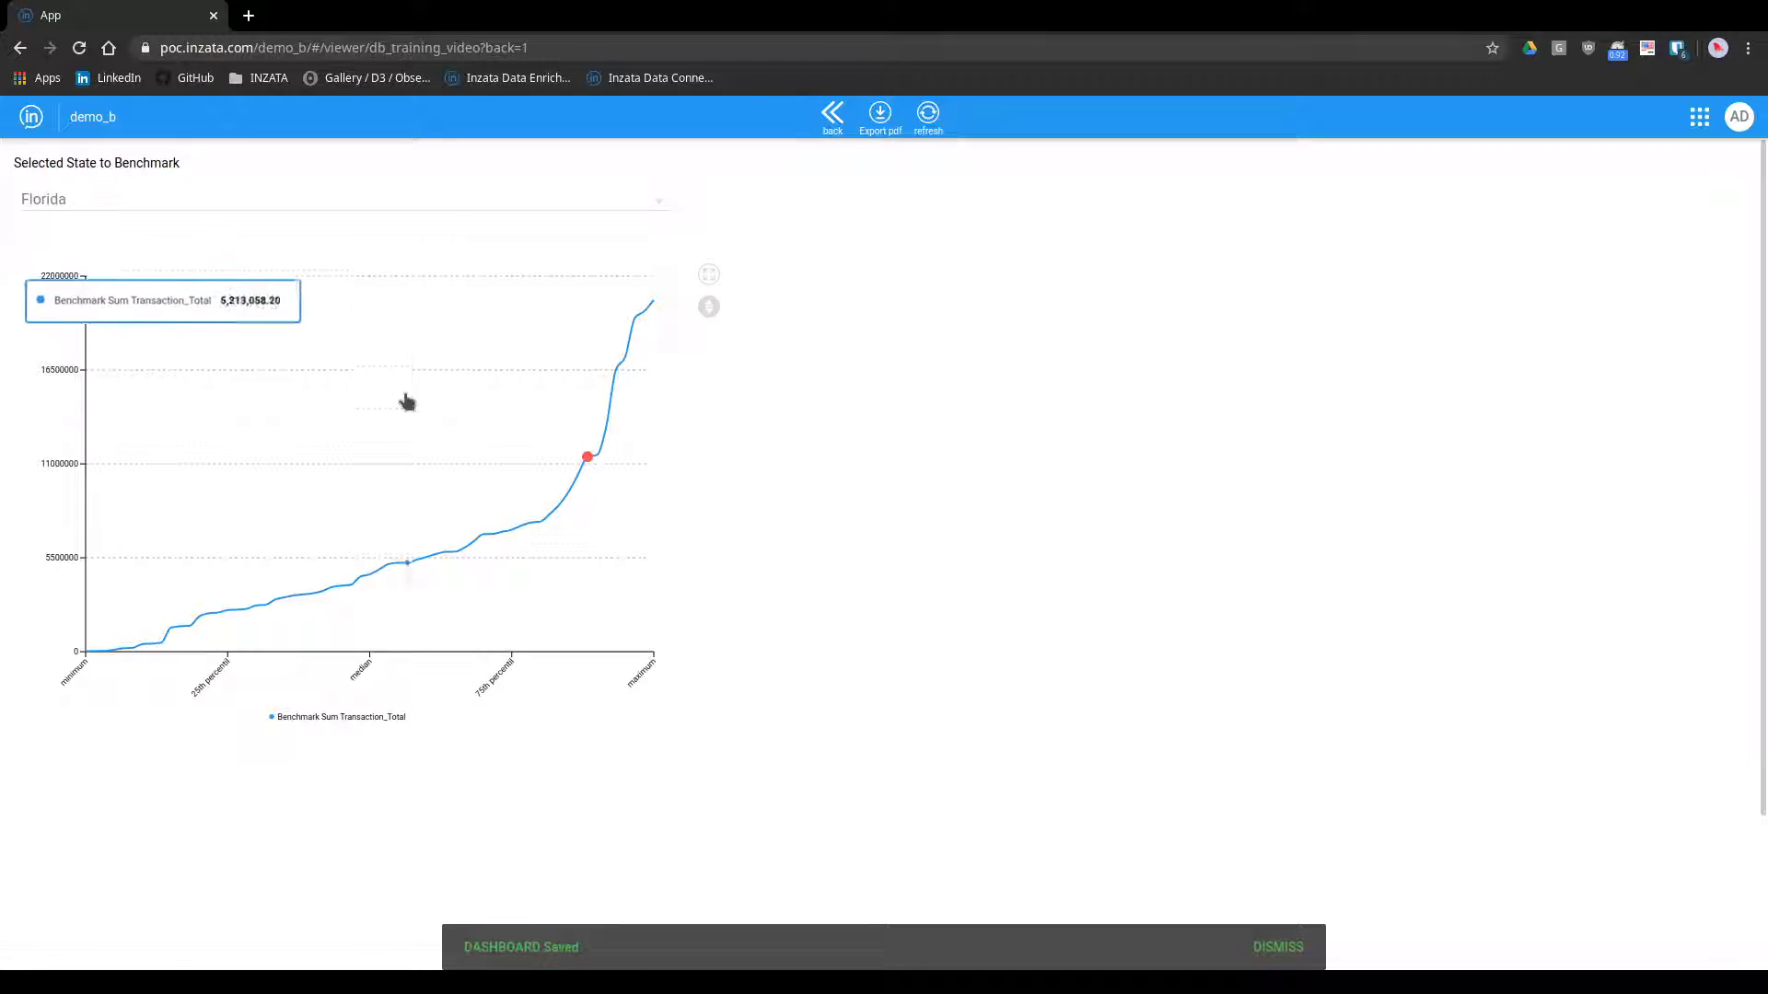
Compare New York, District of Columbia and Georgia against the benchmark curve by selecting each as the state to benchmark
{"action": "left_click", "coordinate": [344, 199]}
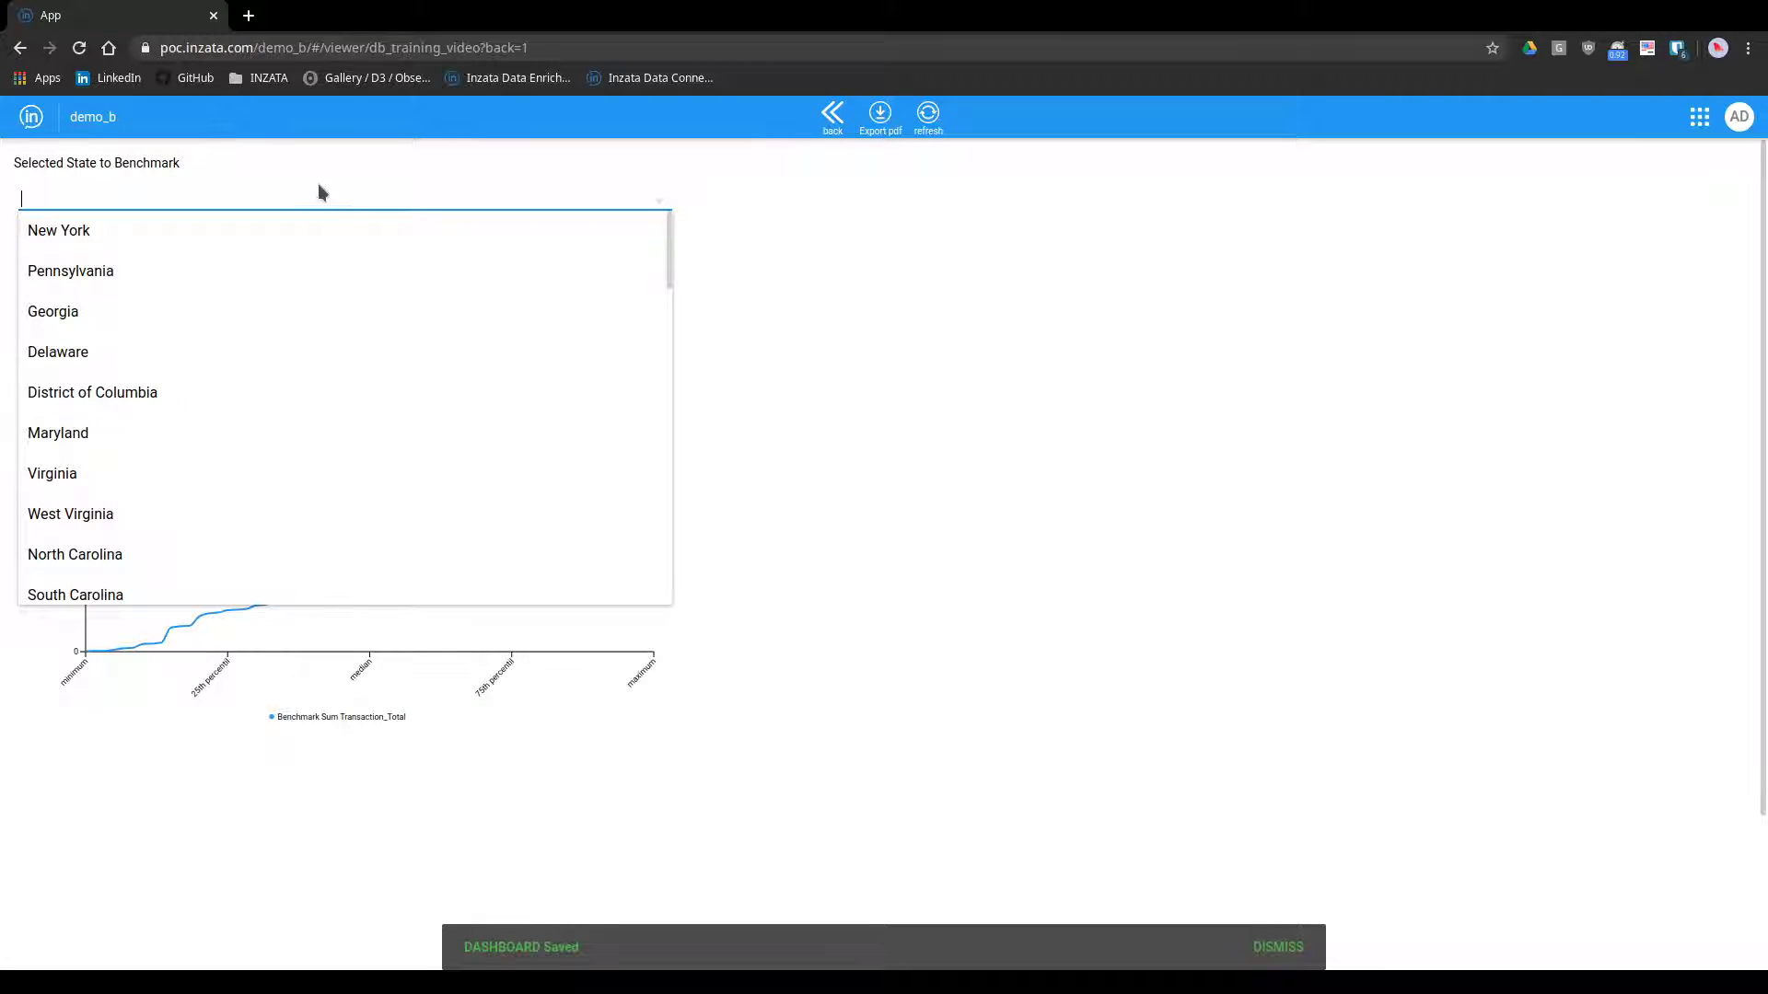
{"action": "left_click", "coordinate": [229, 234]}
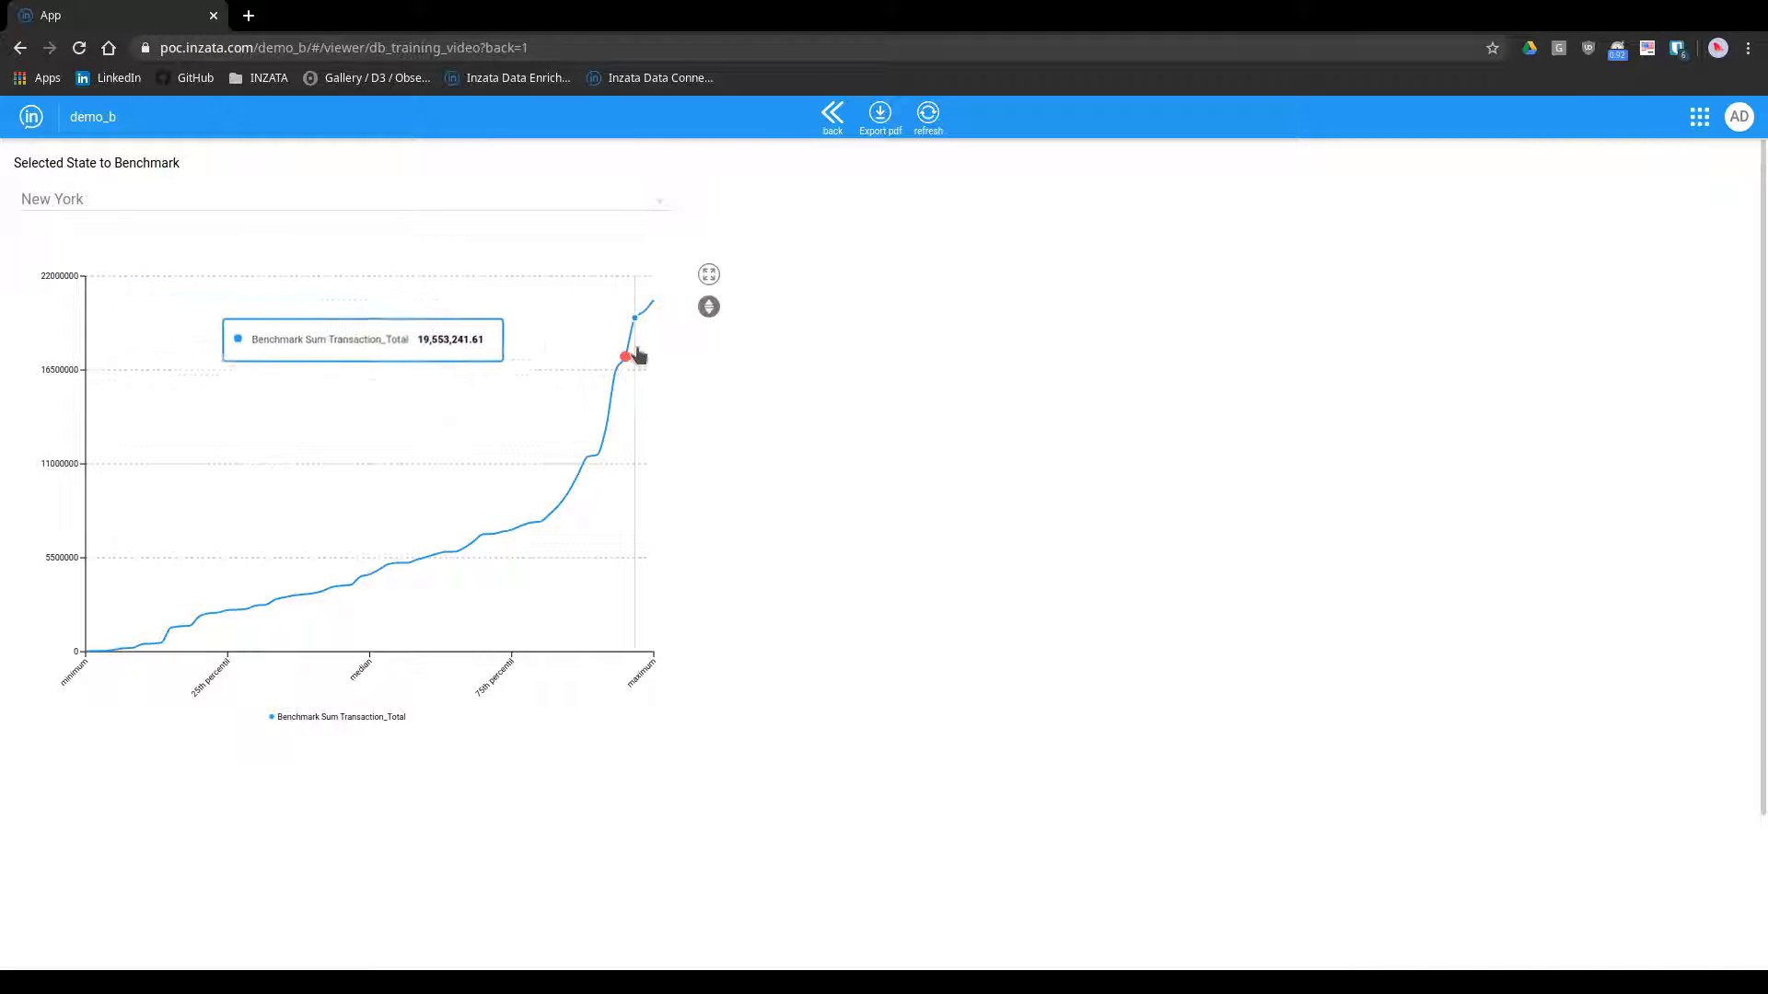
{"action": "left_click", "coordinate": [250, 199]}
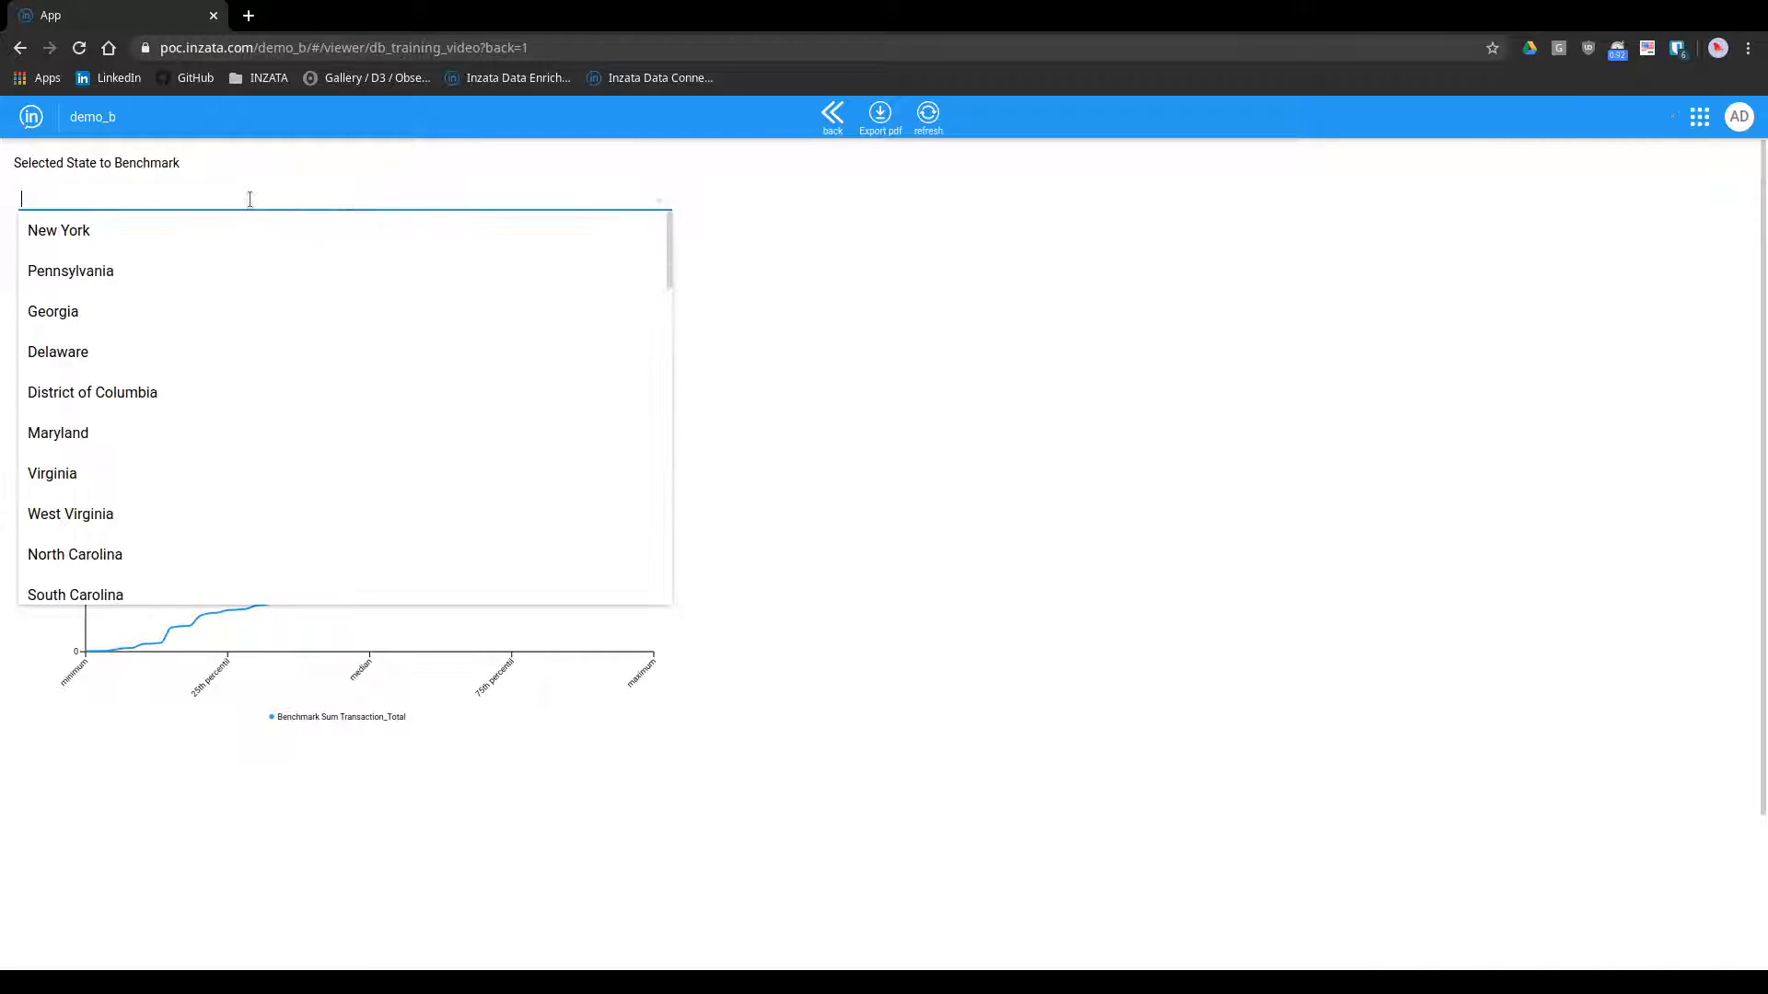
{"action": "left_click", "coordinate": [187, 396]}
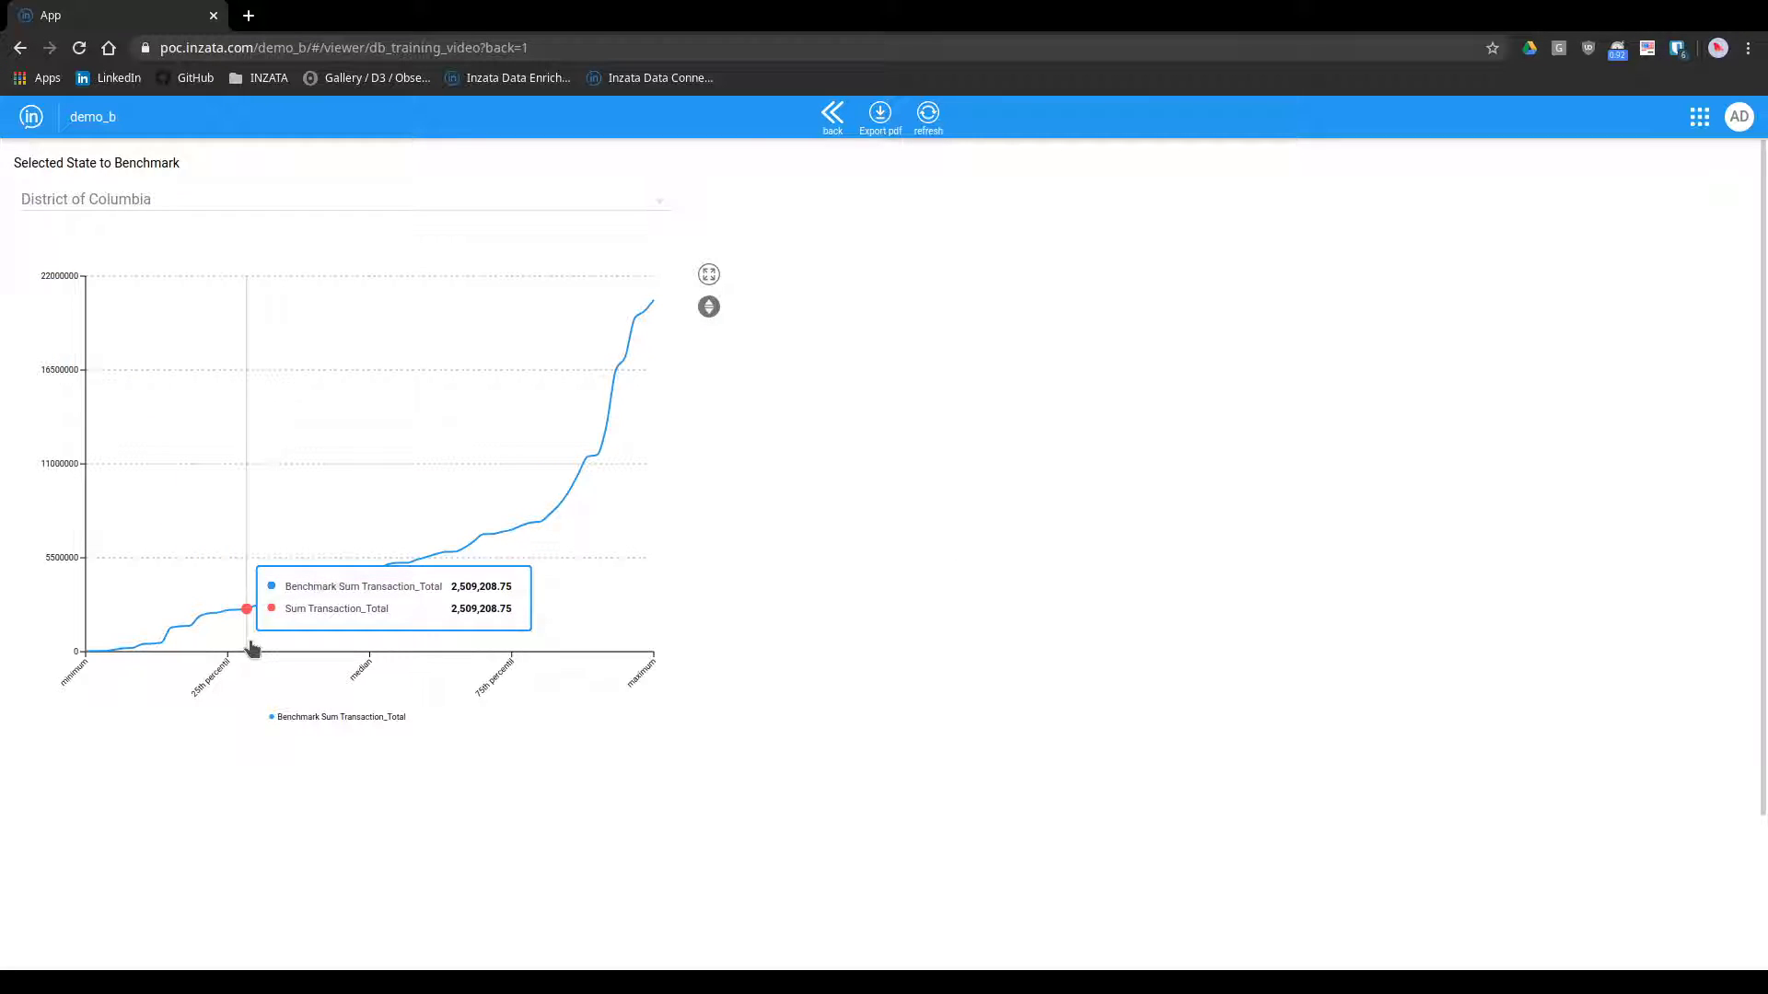
{"action": "left_click", "coordinate": [172, 194]}
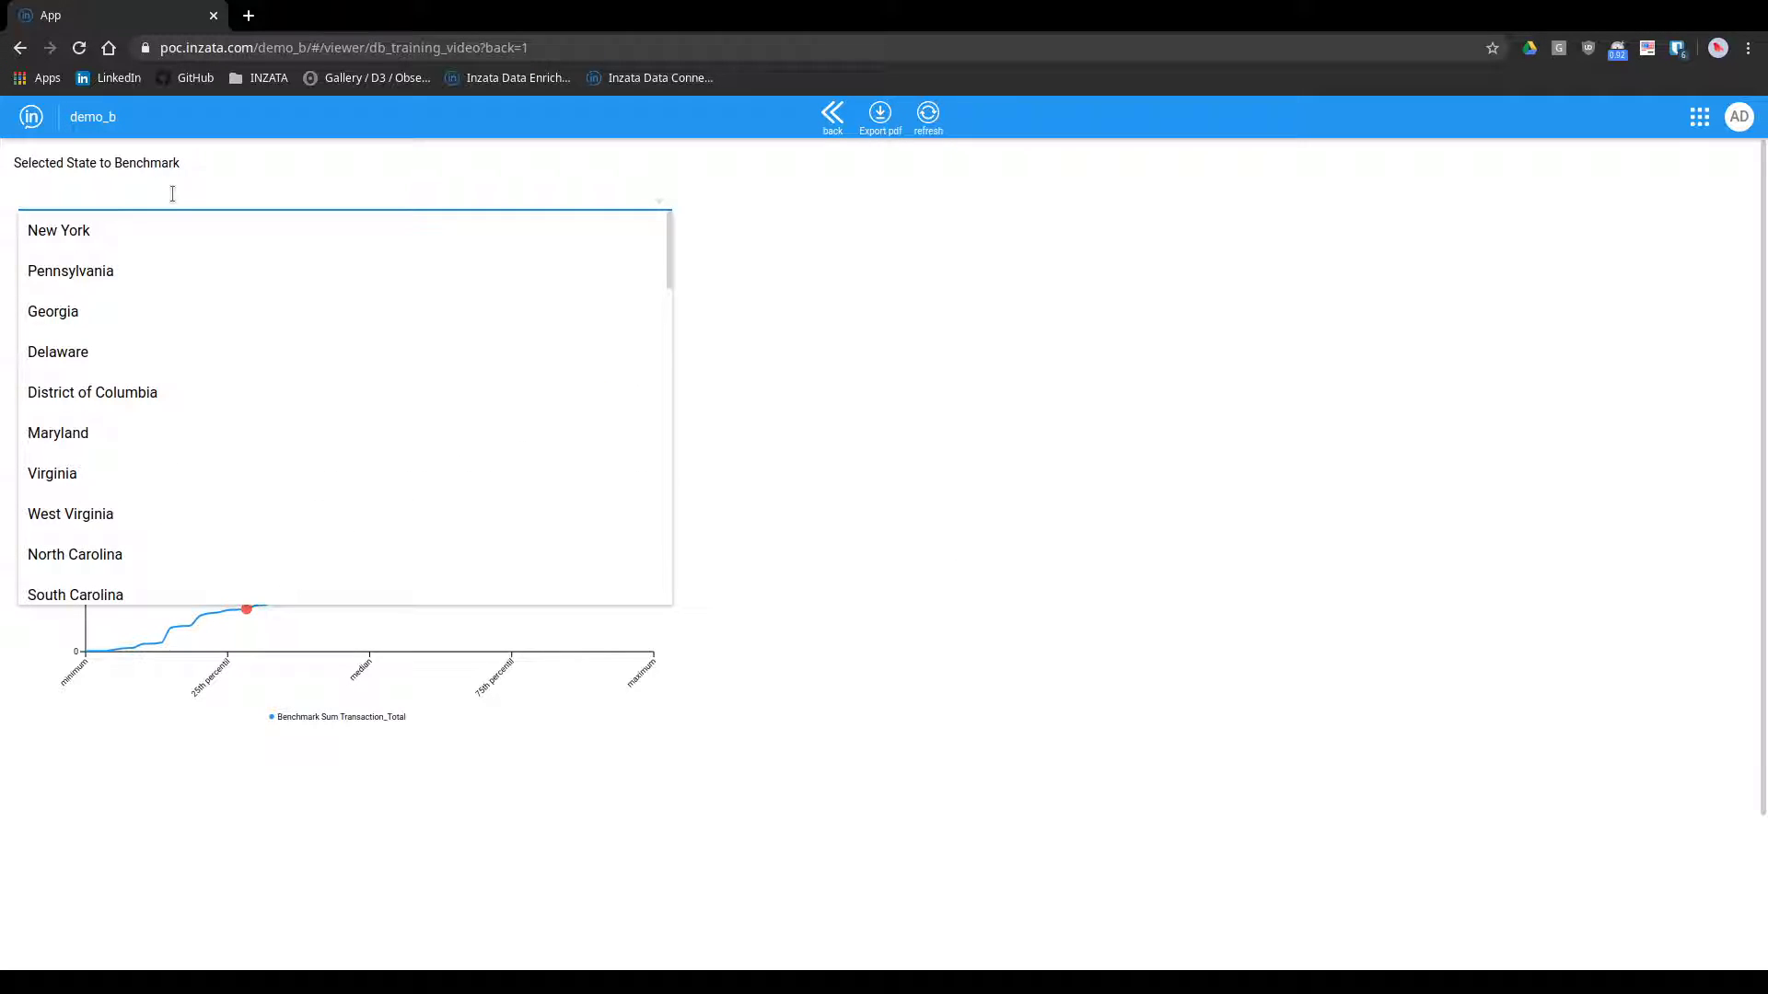
{"action": "left_click", "coordinate": [159, 307]}
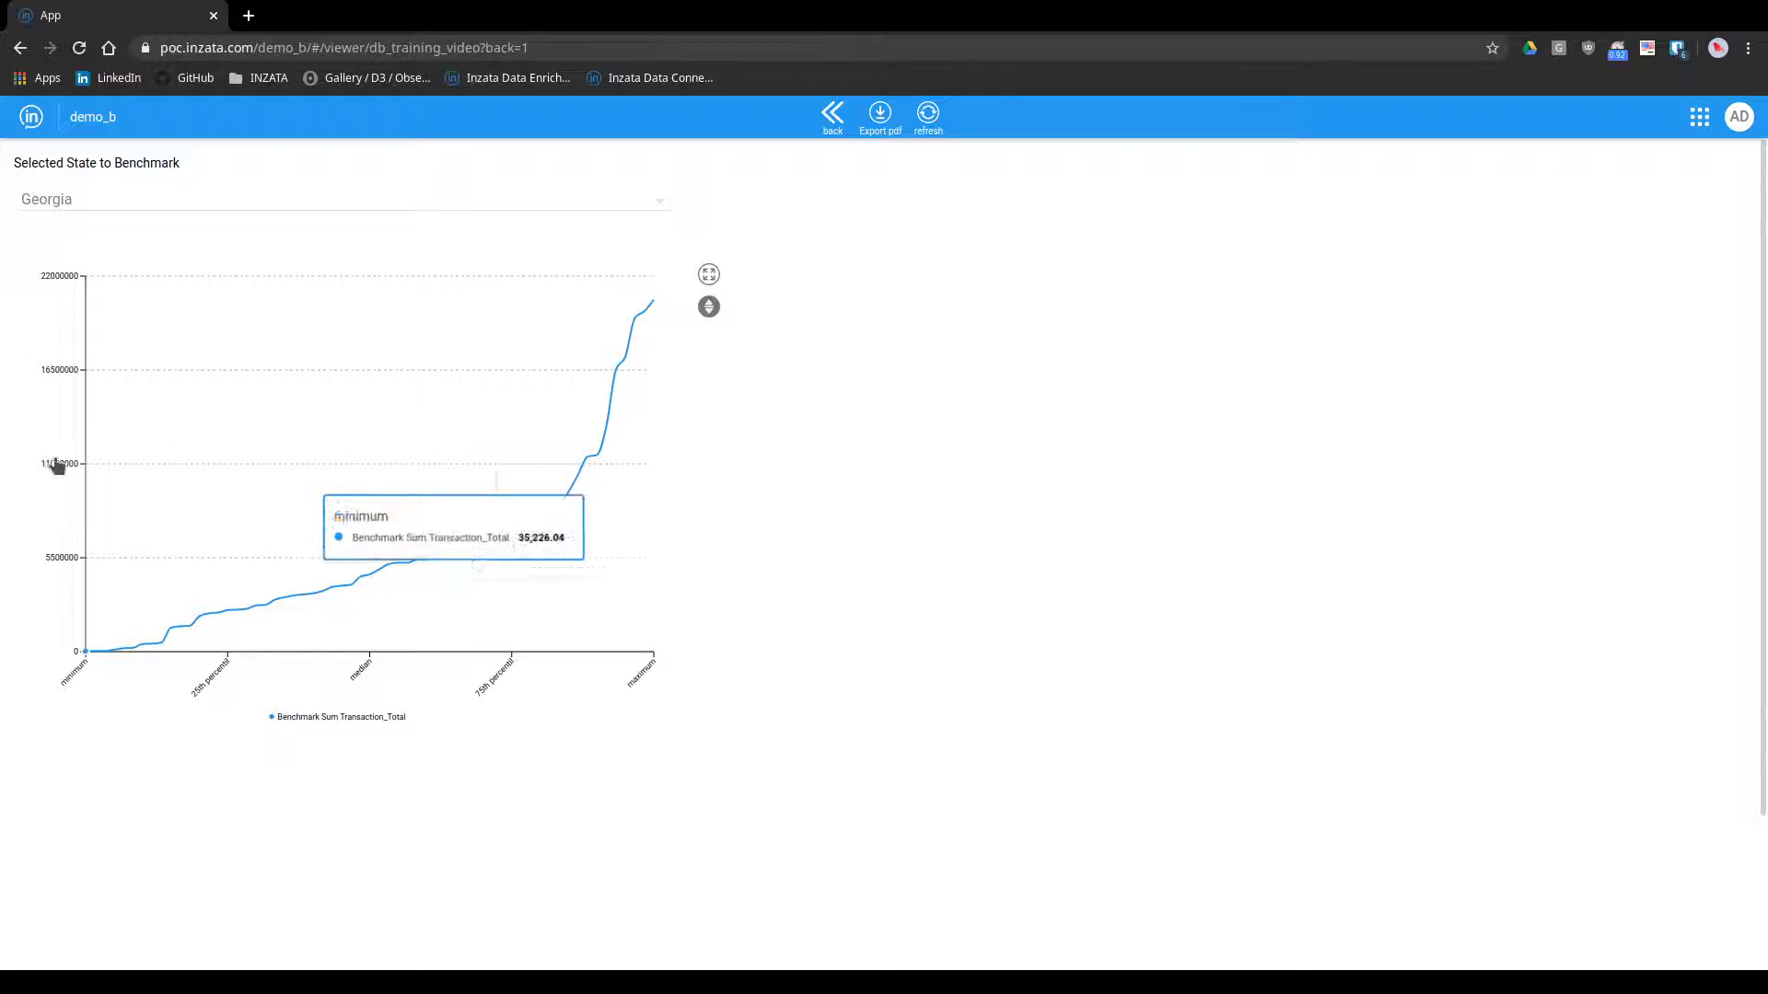
Check New York on the benchmark curve once more and return from the viewer to the main workspace
{"action": "left_click", "coordinate": [408, 211]}
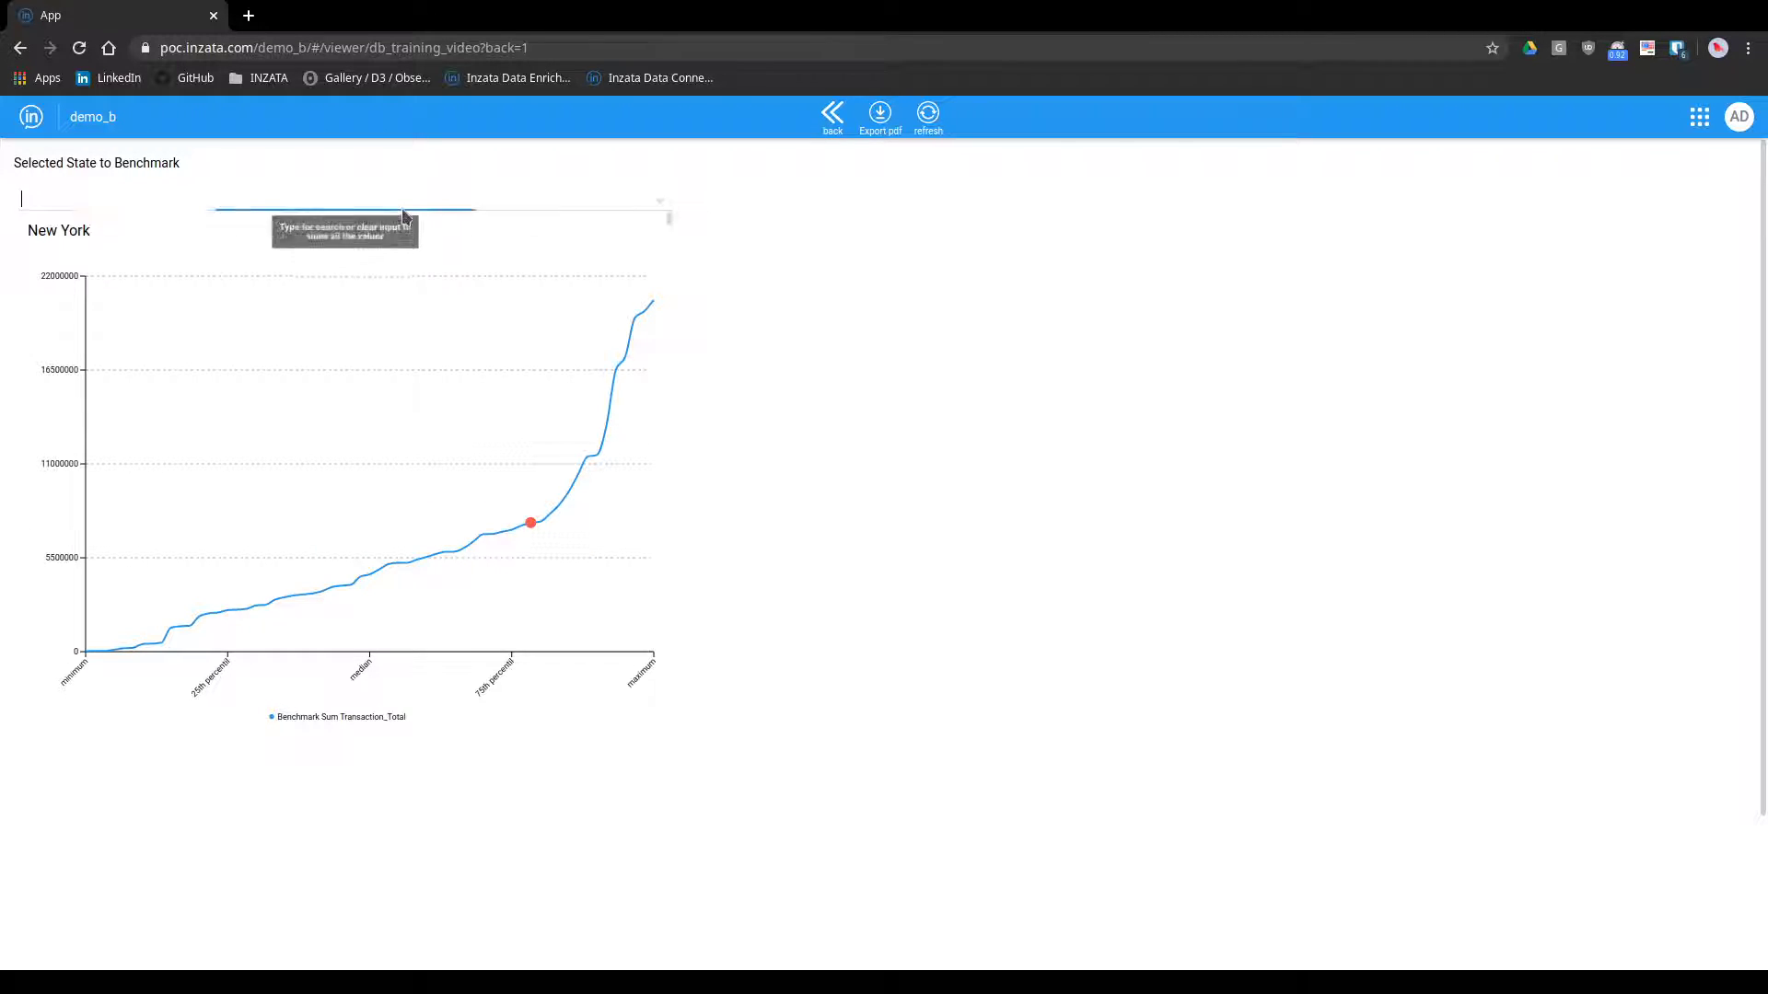
{"action": "left_click", "coordinate": [335, 232]}
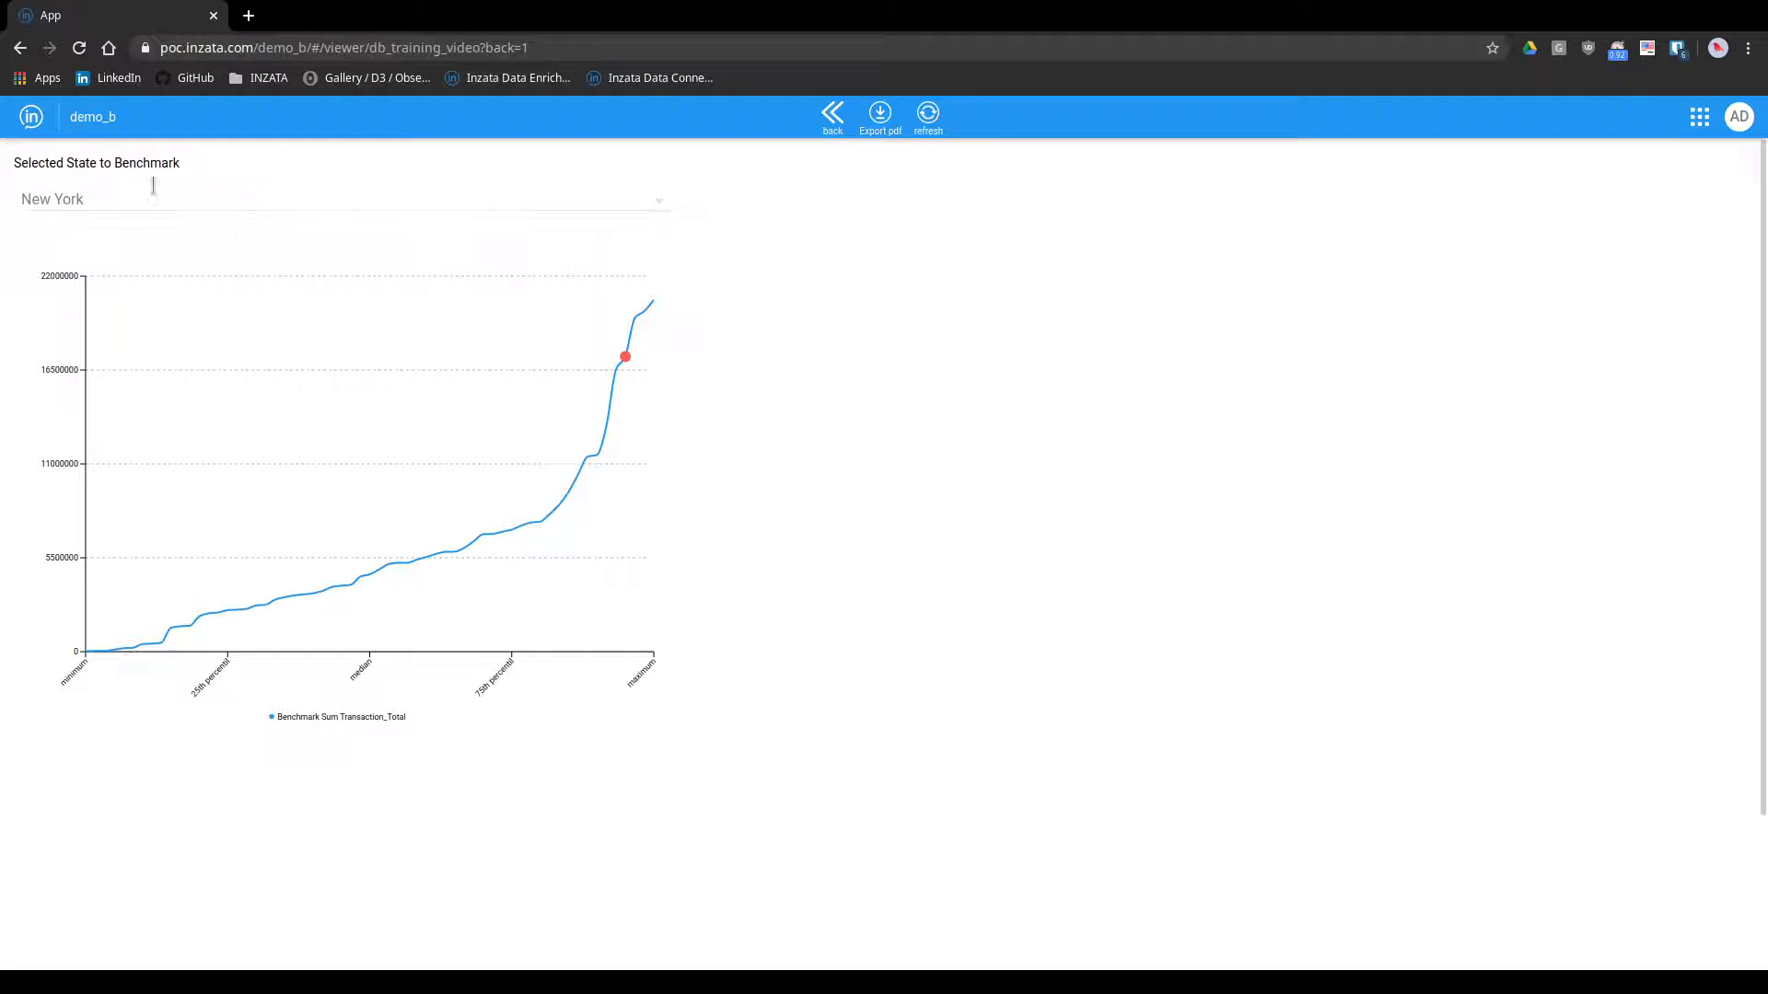
{"action": "left_click", "coordinate": [841, 134]}
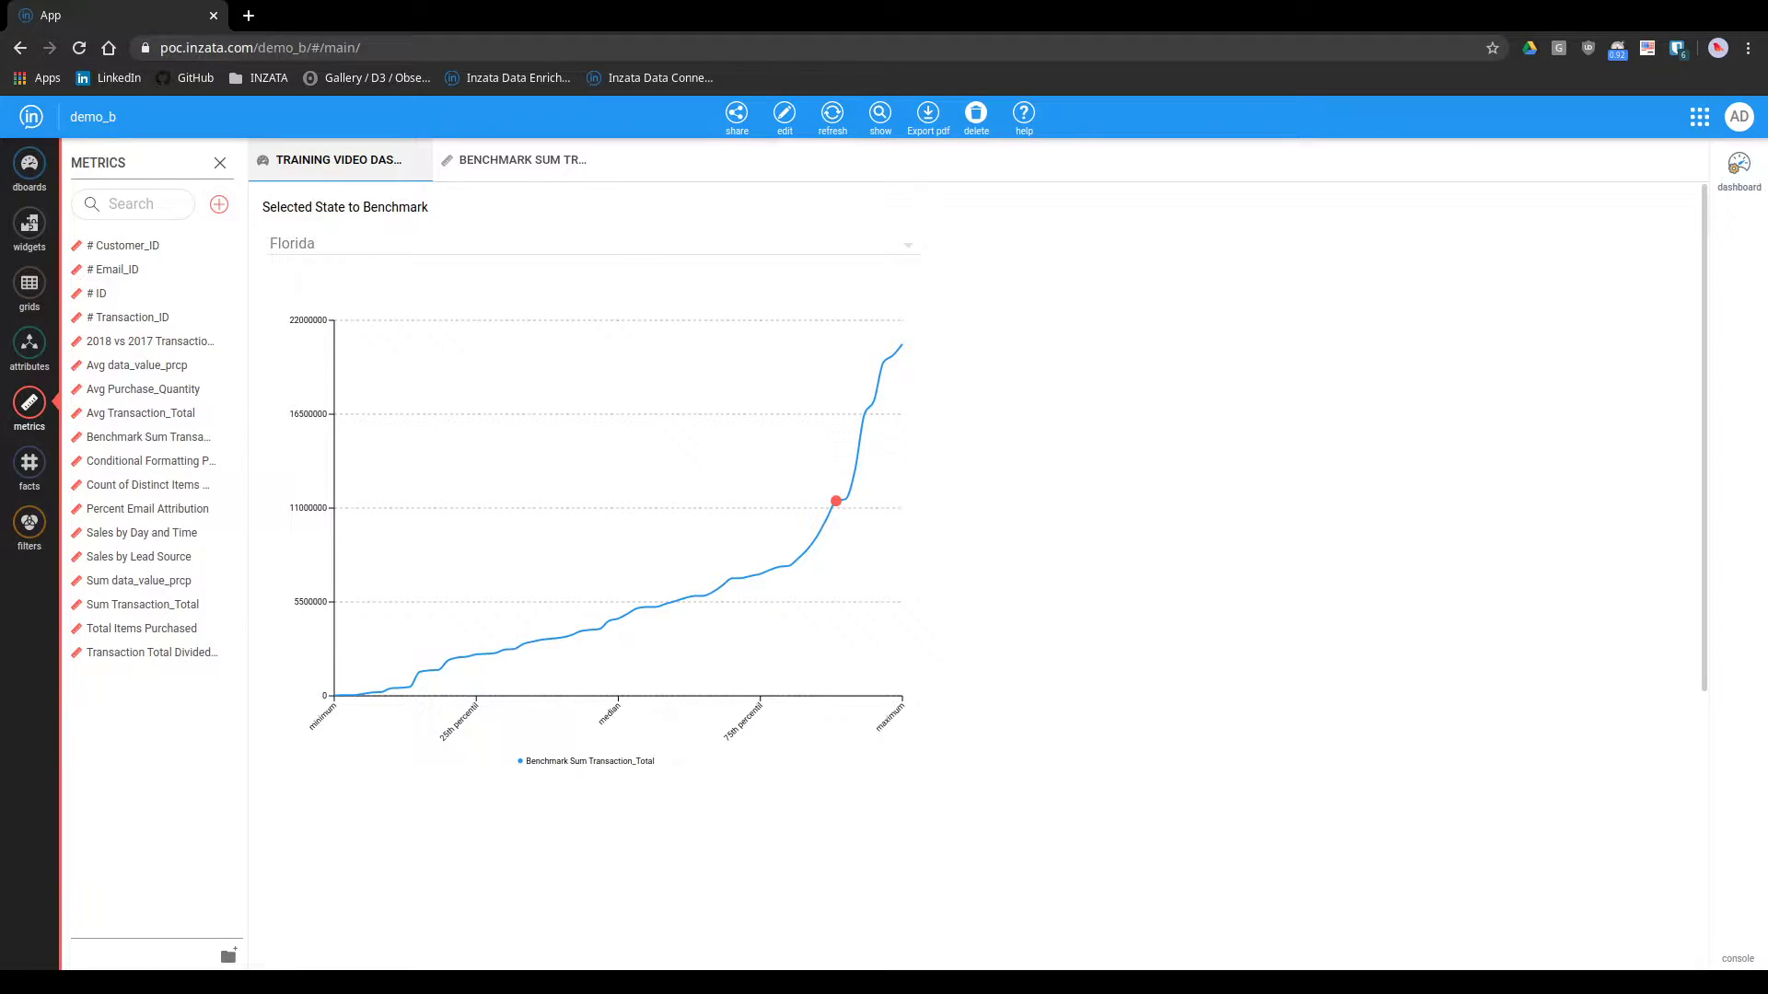